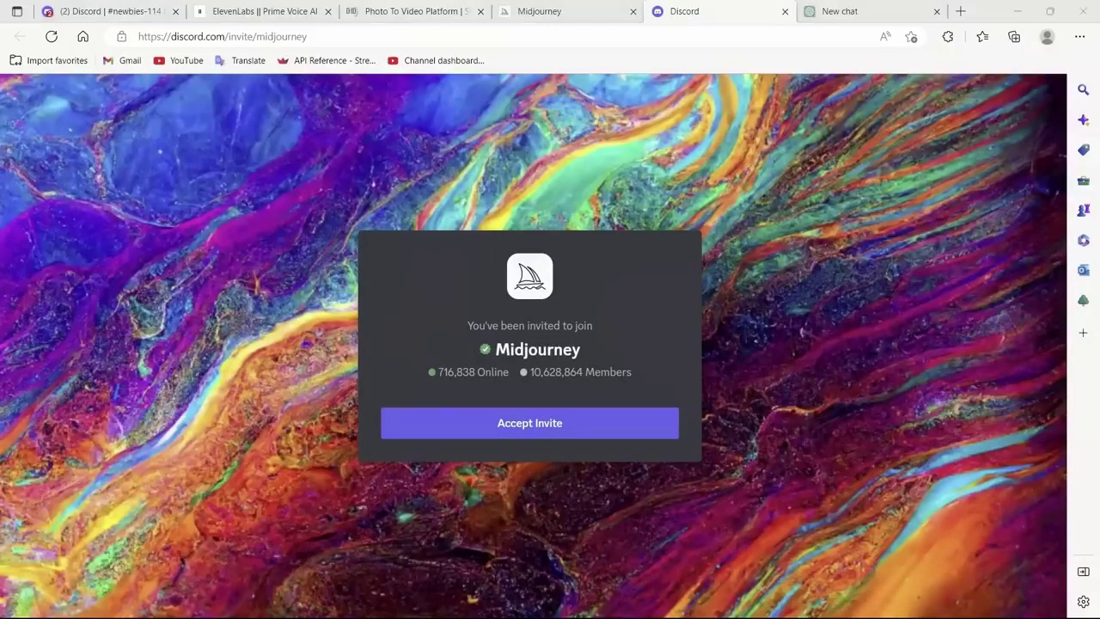
# Switch to Discord and look through the Midjourney newbies-114 channel's image prompts and generated results.
pyautogui.hotkey('ctrl', '1')
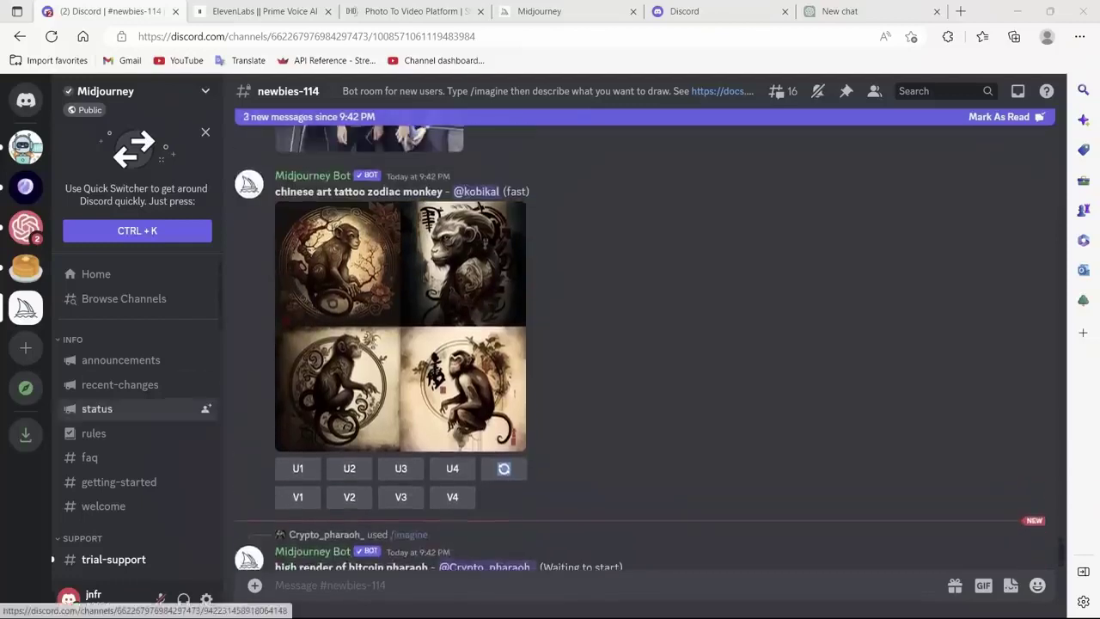
pyautogui.scroll(-5, 129, 399)
pyautogui.scroll(1, 111, 329)
pyautogui.moveTo(112, 319)
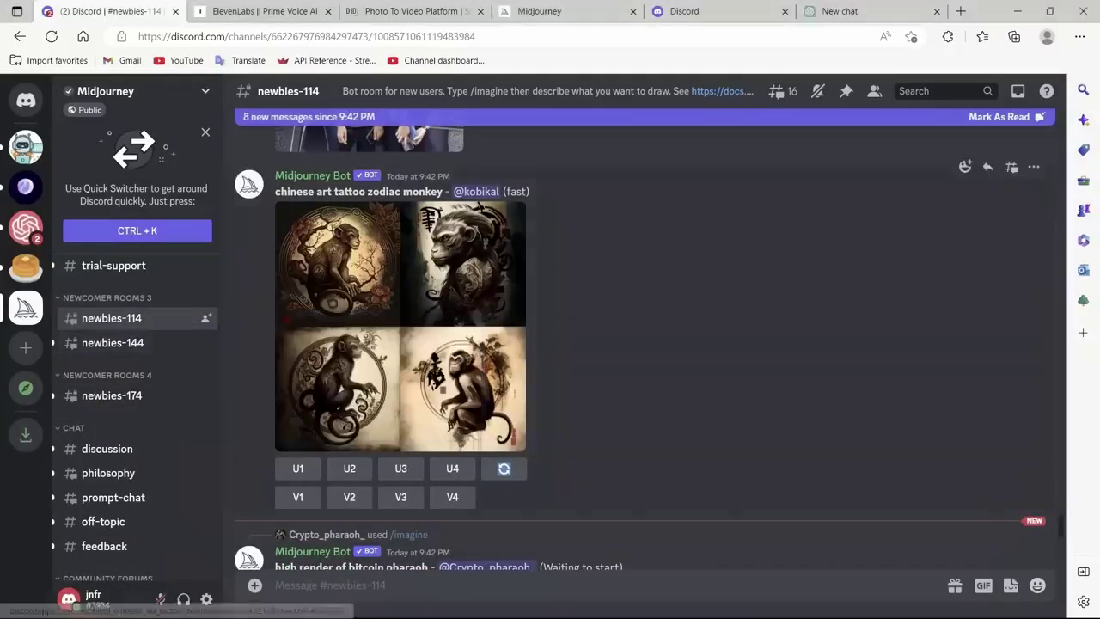
pyautogui.scroll(-6, 401, 344)
pyautogui.scroll(-10, 453, 421)
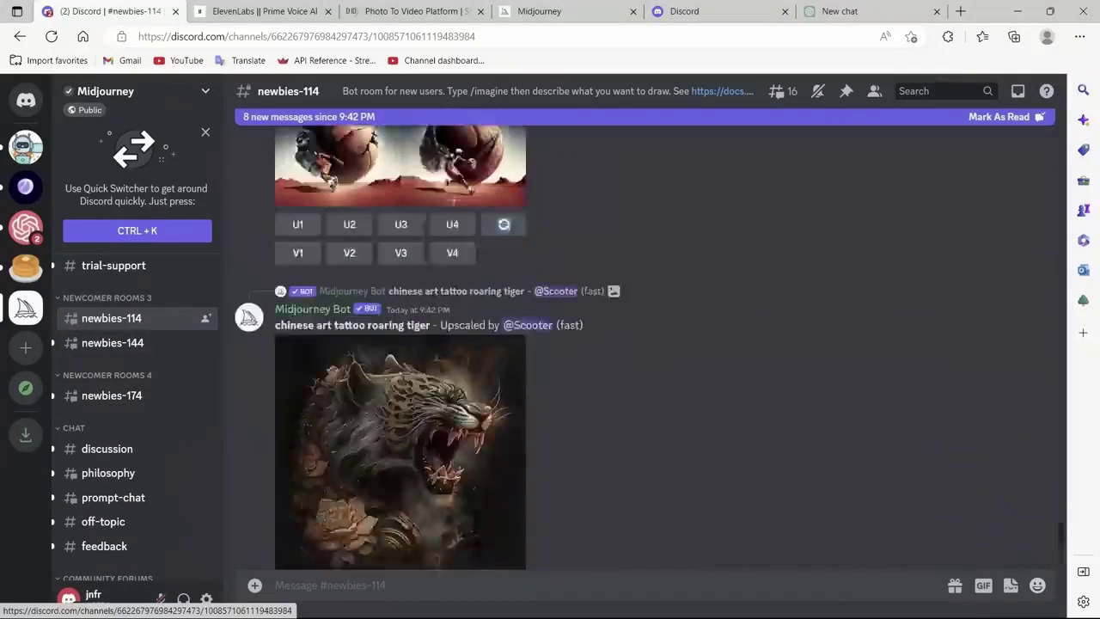
pyautogui.scroll(4, 453, 421)
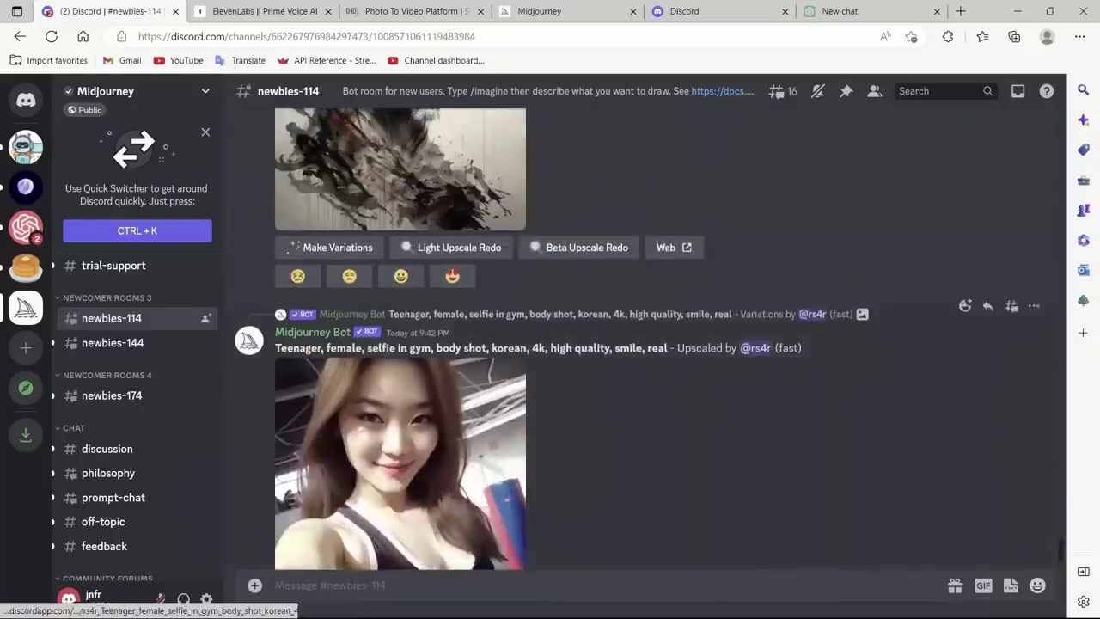
pyautogui.scroll(-9, 453, 421)
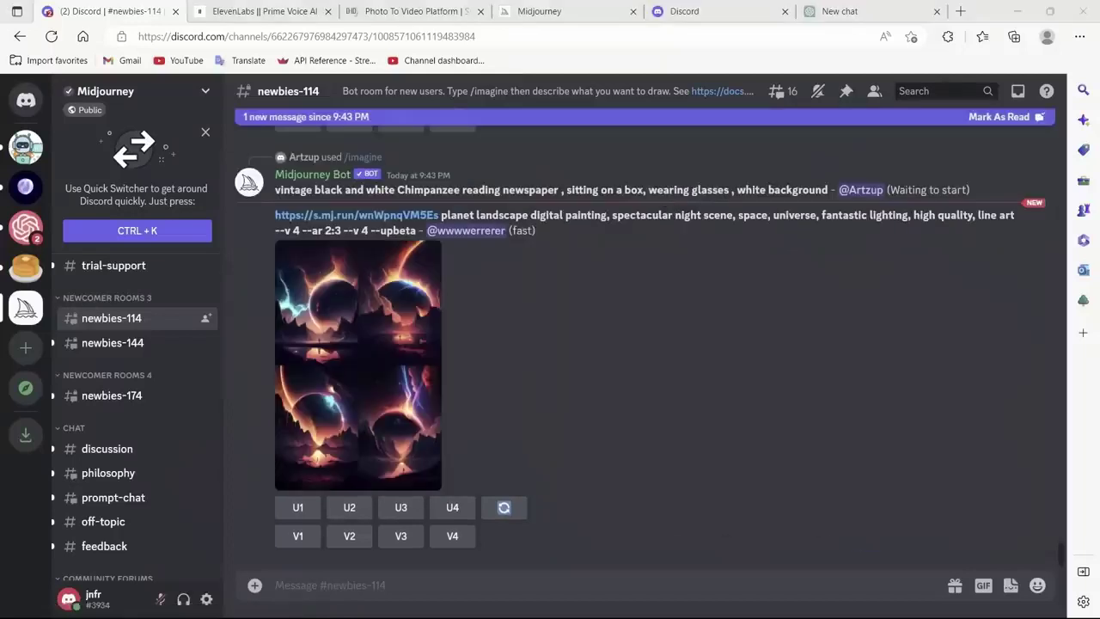
# Enter an /imagine prompt for a medium shot of a white woman in a T-shirt, Nikon D850, 70-200mm lens, high-key lighting, shallow depth of field, --ar 2:3.
pyautogui.click(329, 585)
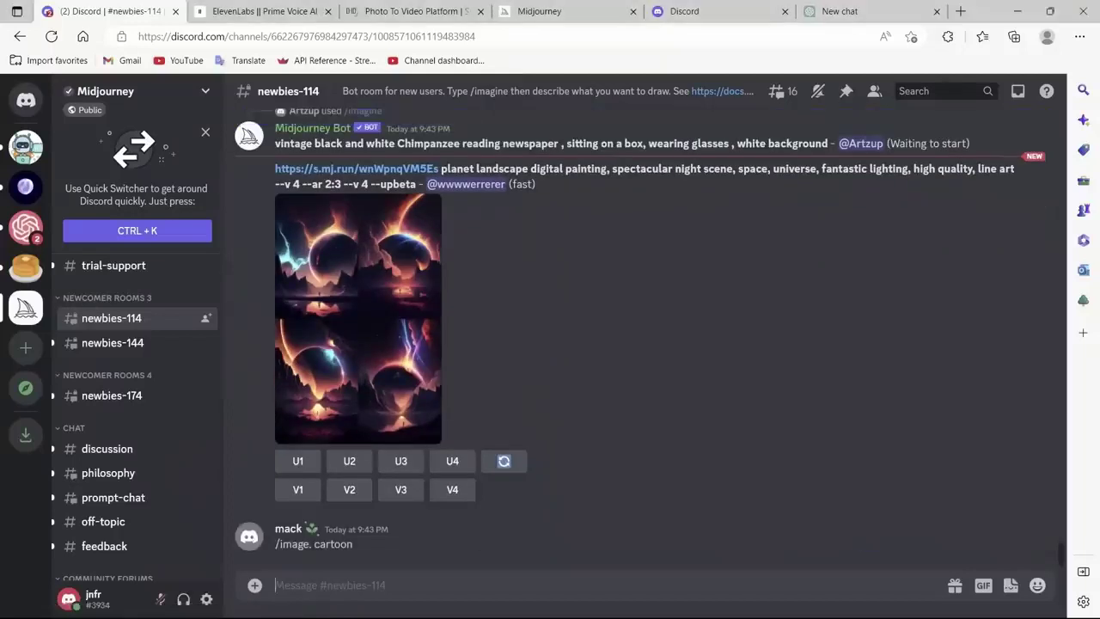
pyautogui.write('/')
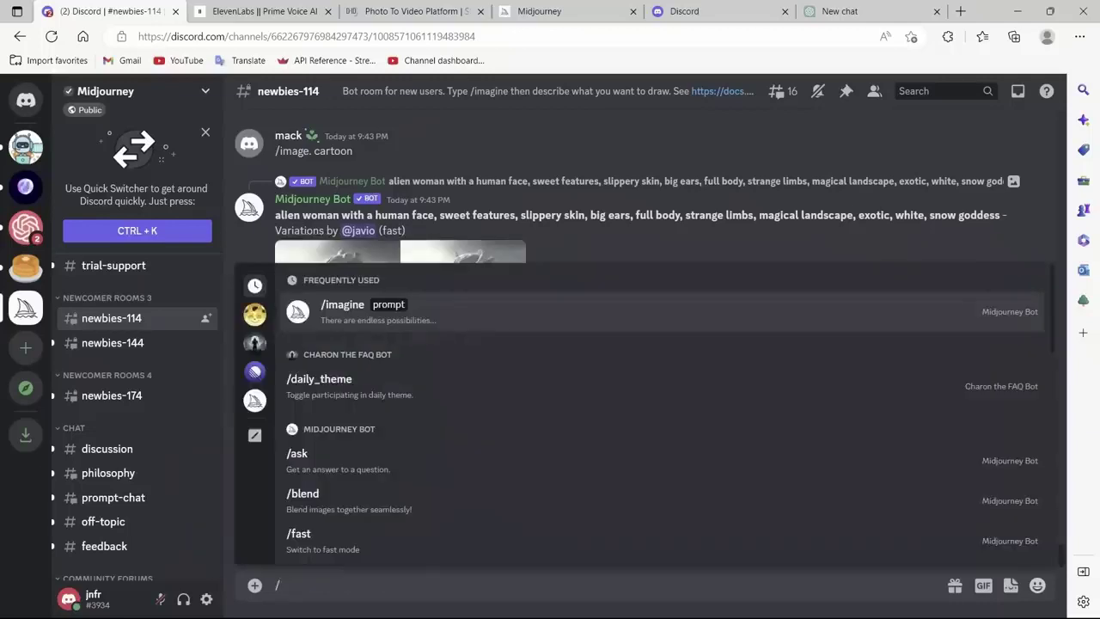
pyautogui.write('im')
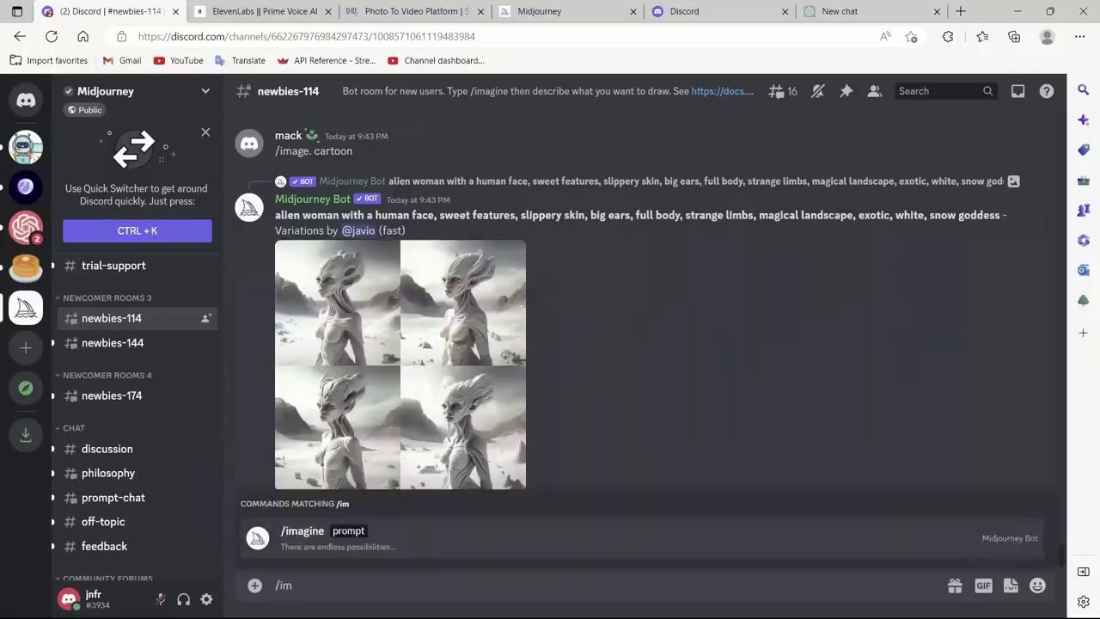
pyautogui.press('Tab')
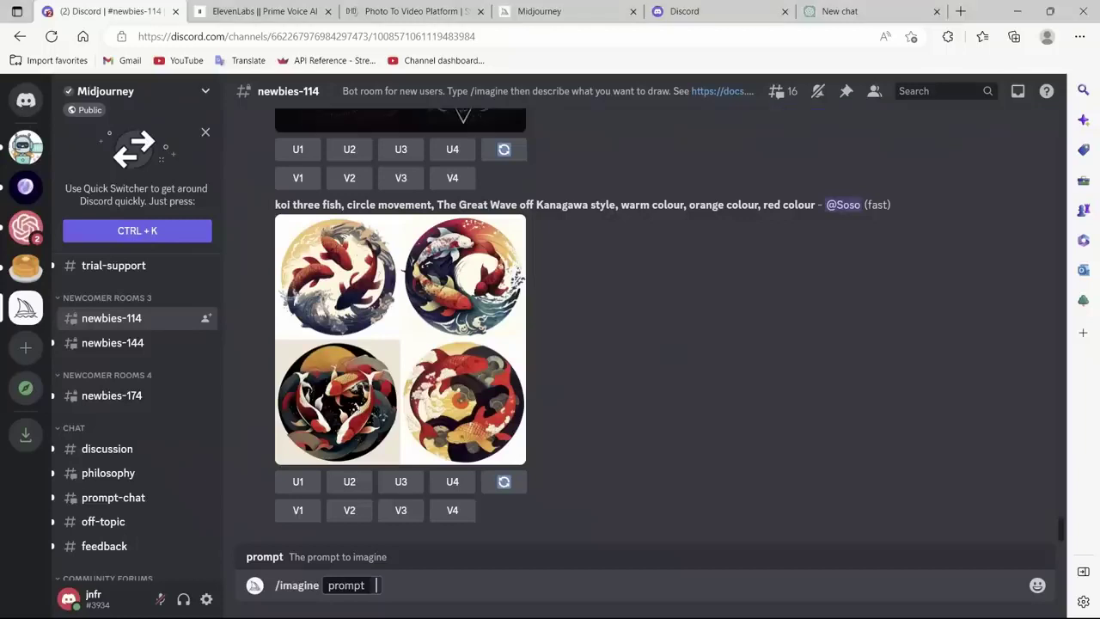
pyautogui.write('A medium shot of a white woman wearing a T-shirt, captured with a Nikon D850 and a Nikon AF-S NIKKOR 70-200mm f/2.8E FL ED VR lens, lit with high-key lighting to create a soft and ethereal feel, with a shallow depth of field --ar 2:3')
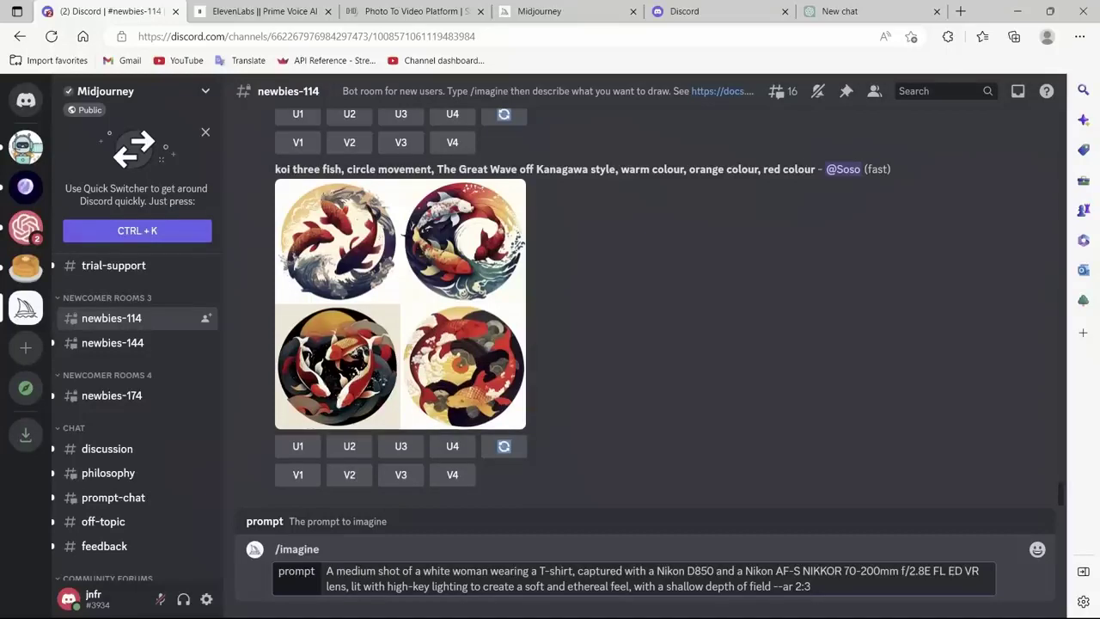
# Review the camera, lens, lighting and aspect ratio wording in the /imagine prompt and submit it.
pyautogui.moveTo(422, 570); pyautogui.dragTo(545, 571)
pyautogui.click(672, 570)
pyautogui.moveTo(687, 570); pyautogui.dragTo(849, 570)
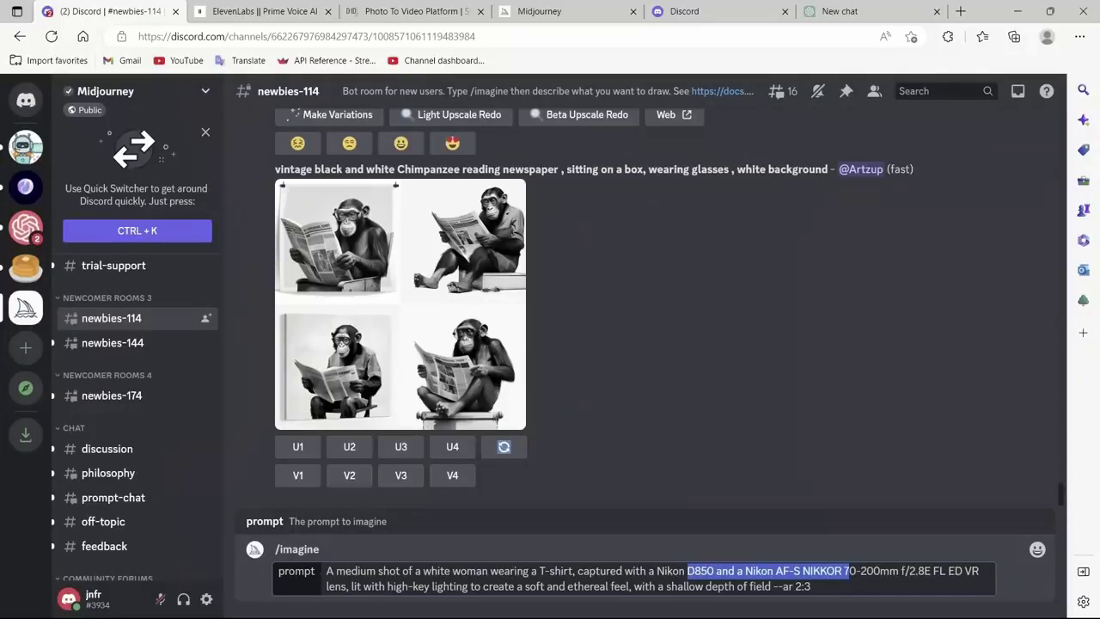
pyautogui.click(456, 586)
pyautogui.moveTo(407, 585); pyautogui.dragTo(599, 586)
pyautogui.moveTo(810, 586); pyautogui.dragTo(794, 586)
pyautogui.click(810, 586)
pyautogui.press('Return')
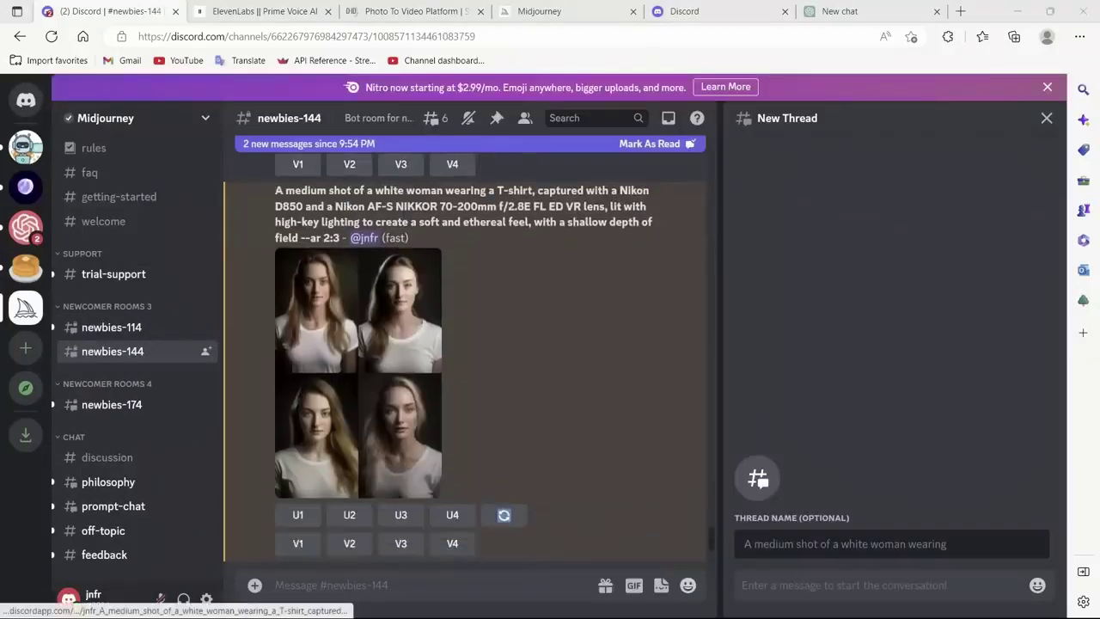
# View the generated four-portrait grid enlarged and upscale its first image.
pyautogui.click(357, 372)
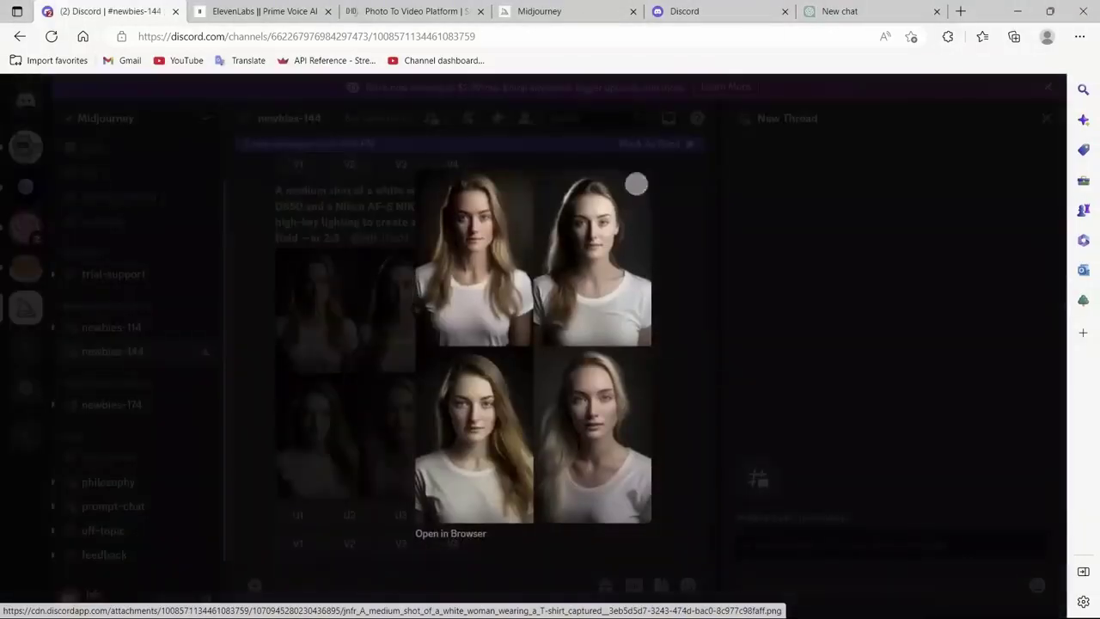
pyautogui.click(504, 511)
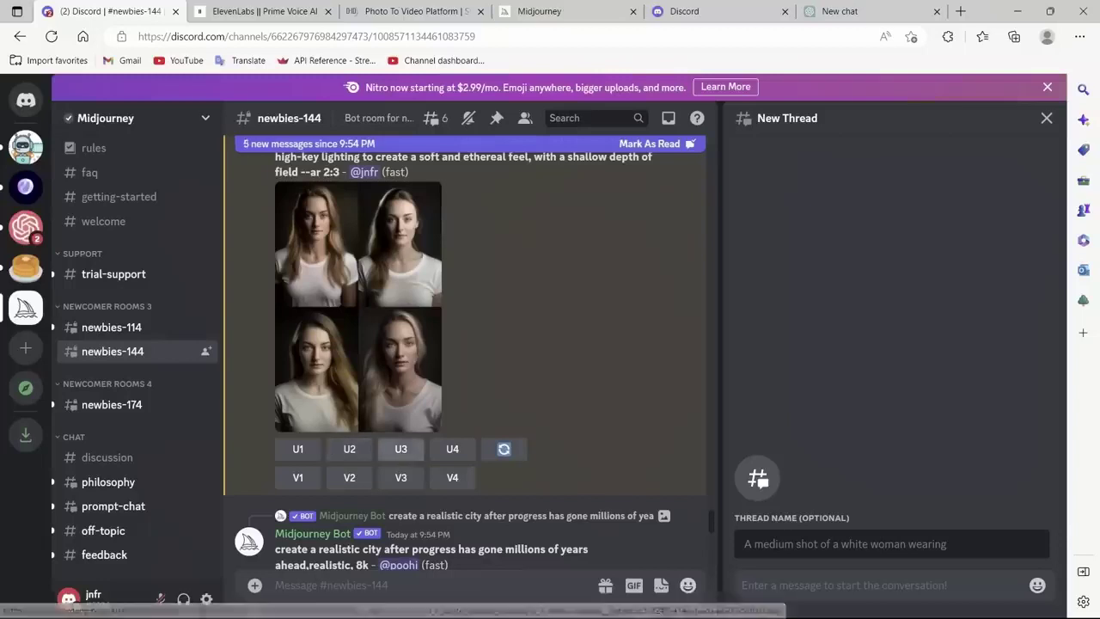
pyautogui.click(416, 378)
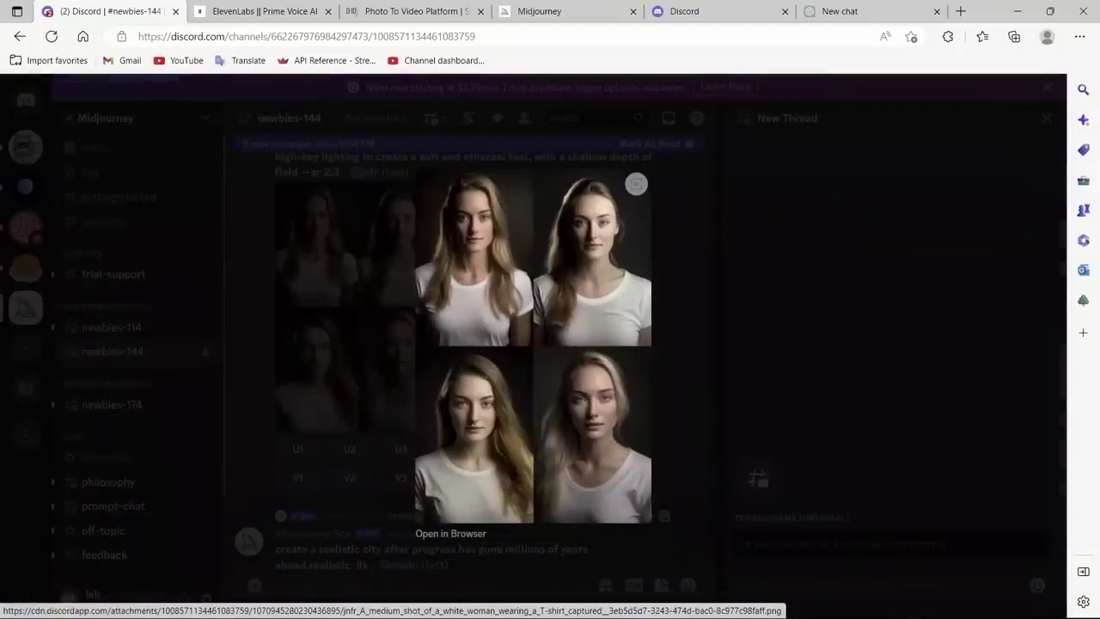
pyautogui.click(298, 448)
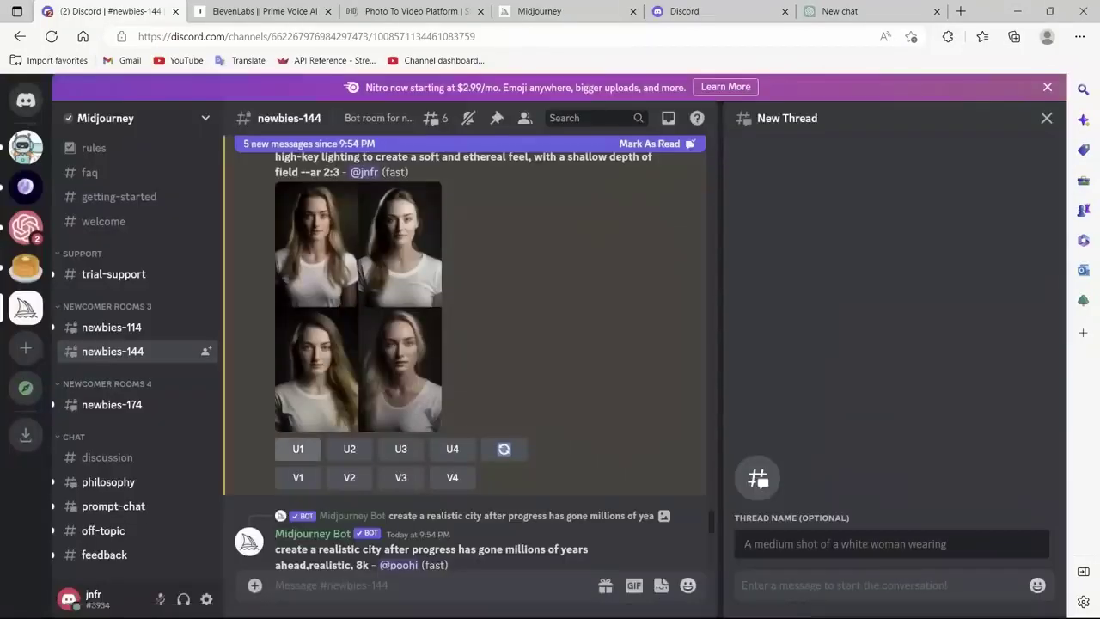
pyautogui.click(297, 449)
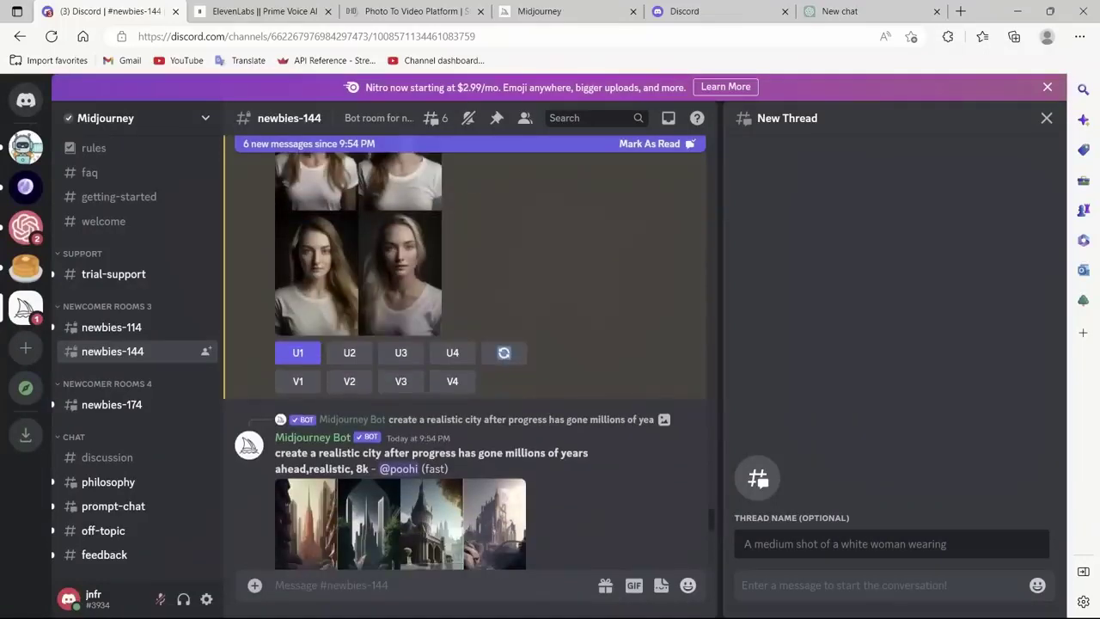
# Open the upscaled portrait at full size and save it as a PNG in the Prompt-Enigneering folder under its suggested name.
pyautogui.scroll(2, 464, 344)
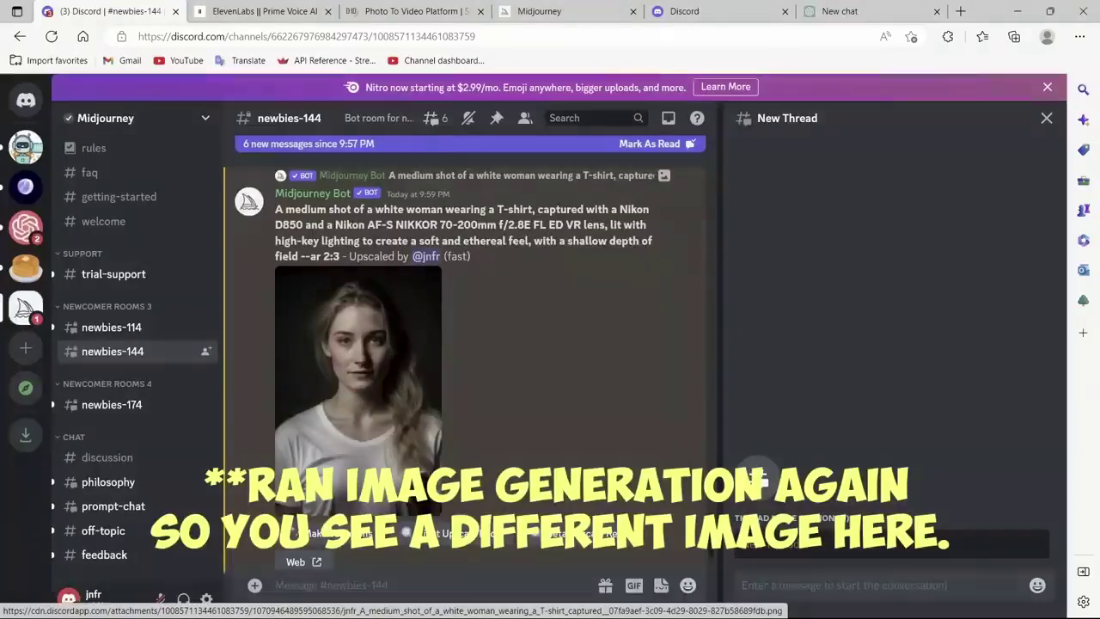
pyautogui.click(358, 386)
pyautogui.rightClick(533, 360)
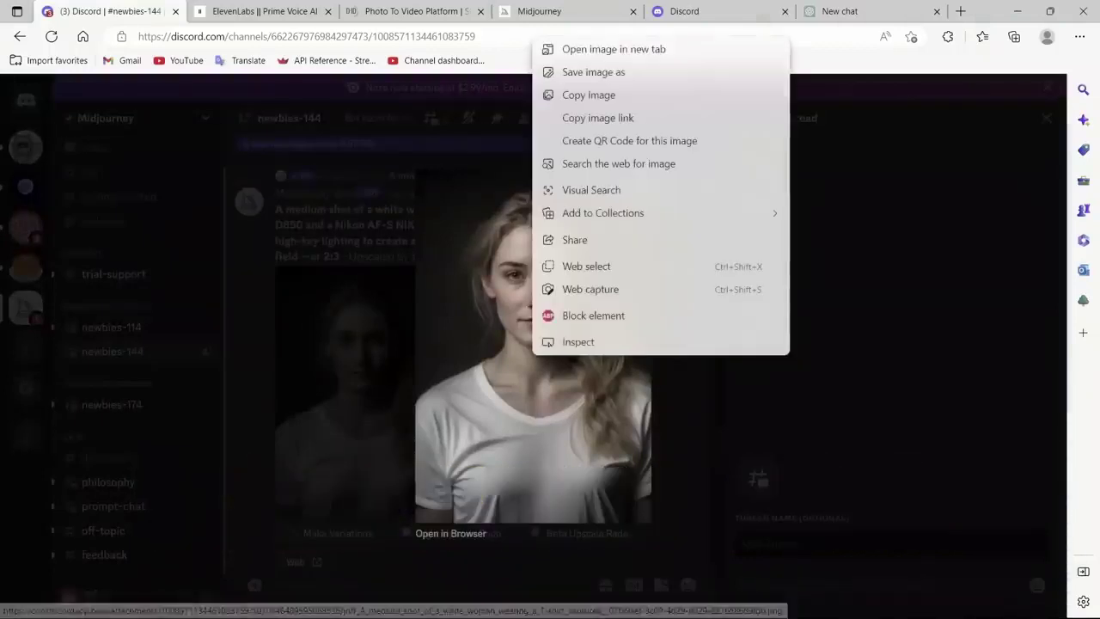
pyautogui.click(589, 74)
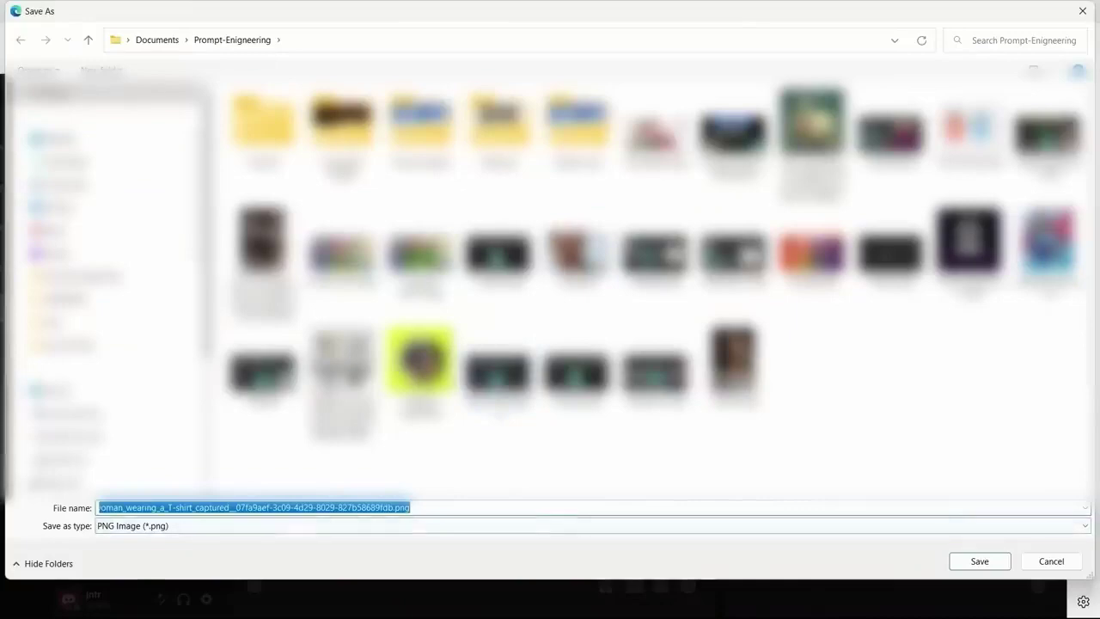
pyautogui.press('Return')
pyautogui.press('Escape')
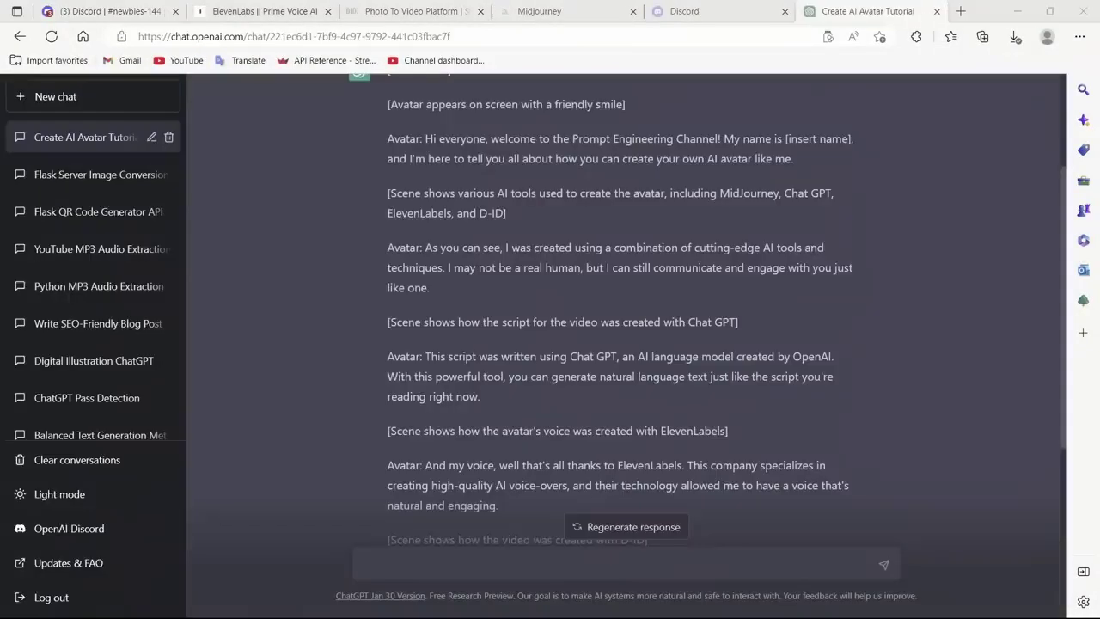
# In ChatGPT, read through the request for an AI avatar YouTube script and the complete generated script.
pyautogui.scroll(3, 626, 309)
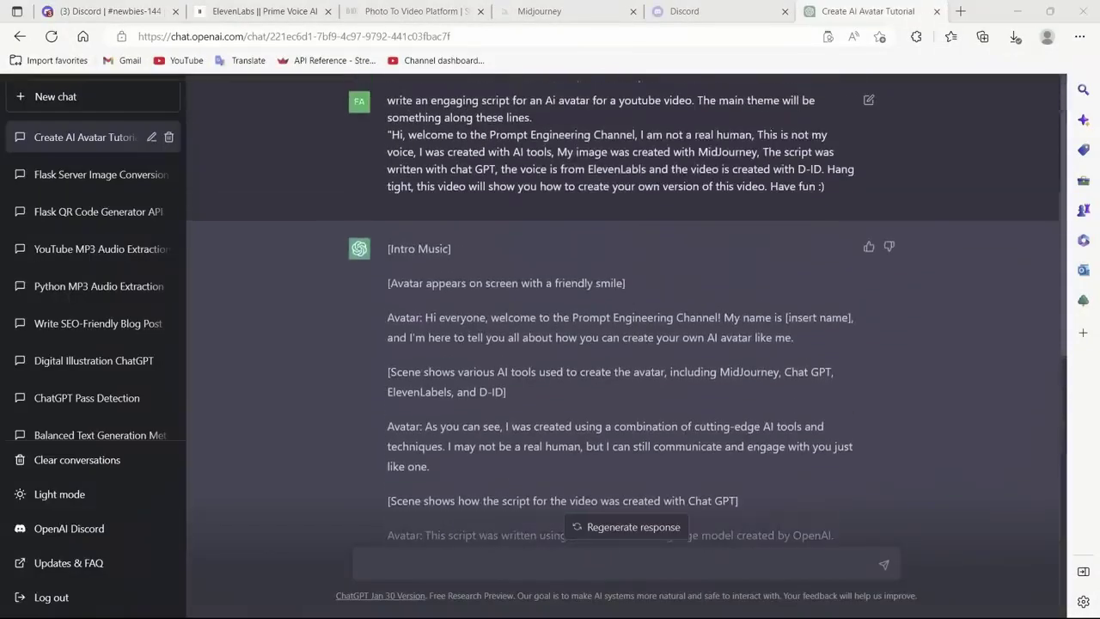
pyautogui.moveTo(387, 99); pyautogui.dragTo(486, 186)
pyautogui.scroll(-2, 627, 309)
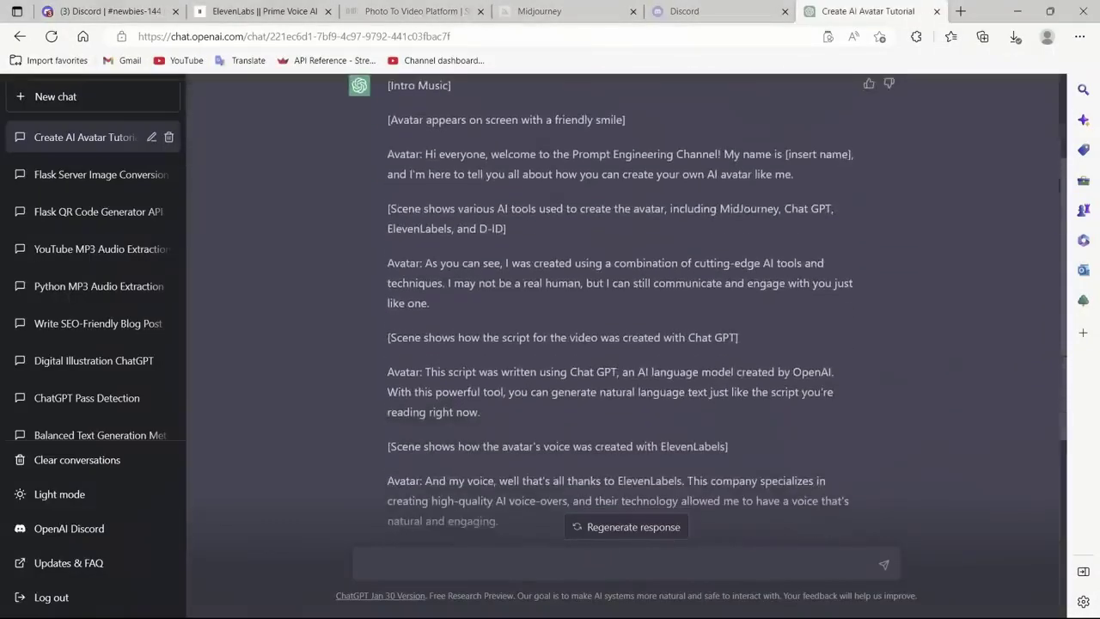
pyautogui.scroll(-3, 626, 310)
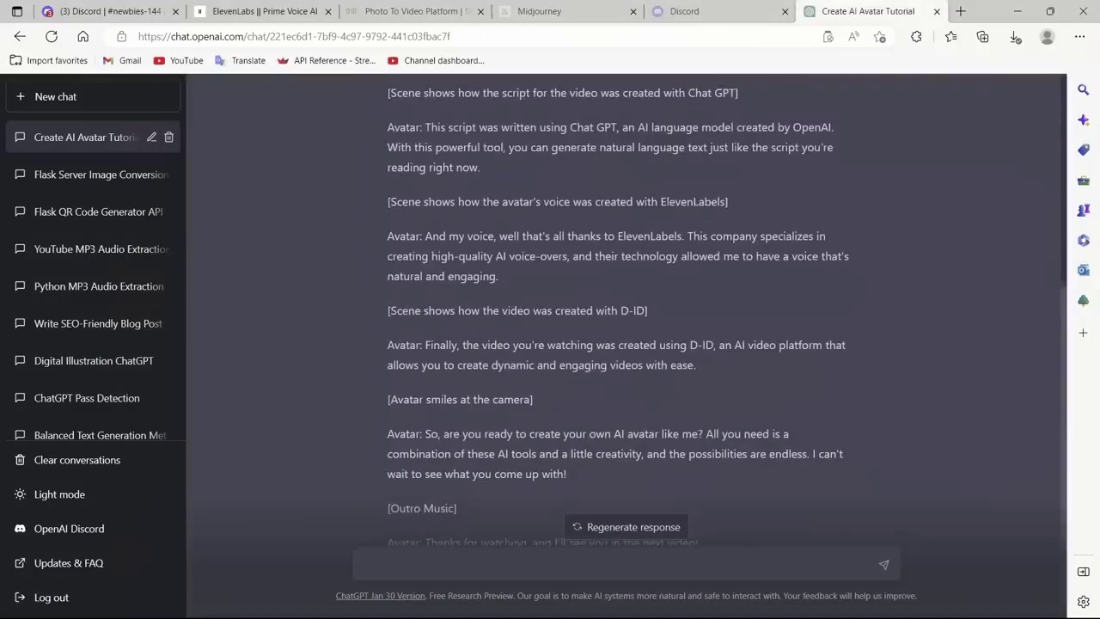
pyautogui.scroll(-1, 627, 309)
pyautogui.moveTo(697, 461); pyautogui.dragTo(386, 119)
pyautogui.scroll(5, 626, 309)
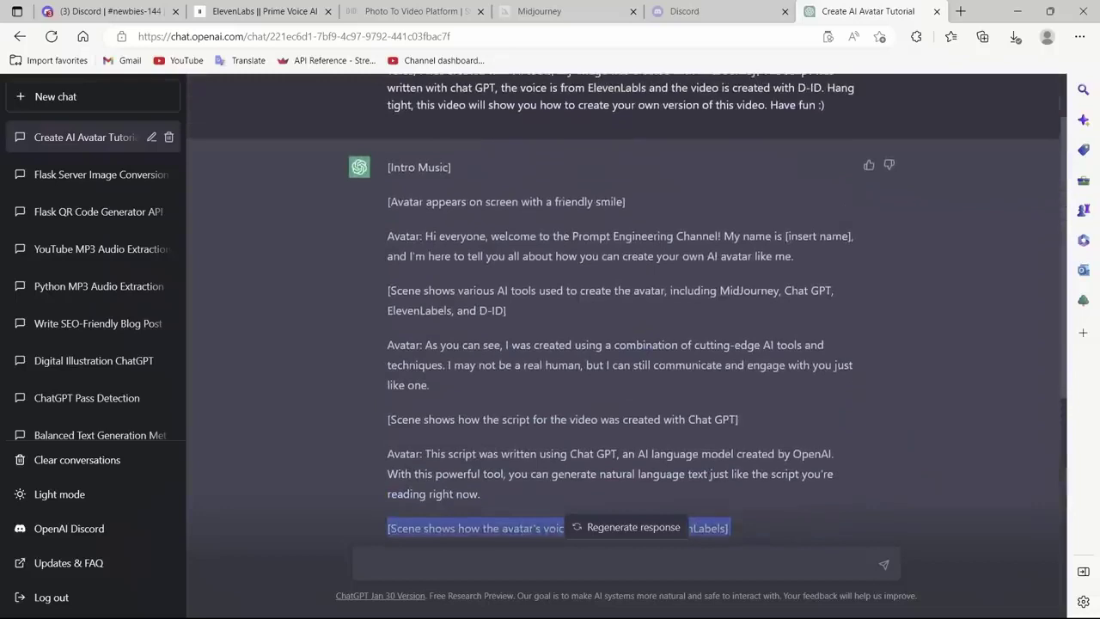
pyautogui.moveTo(387, 167); pyautogui.dragTo(661, 493)
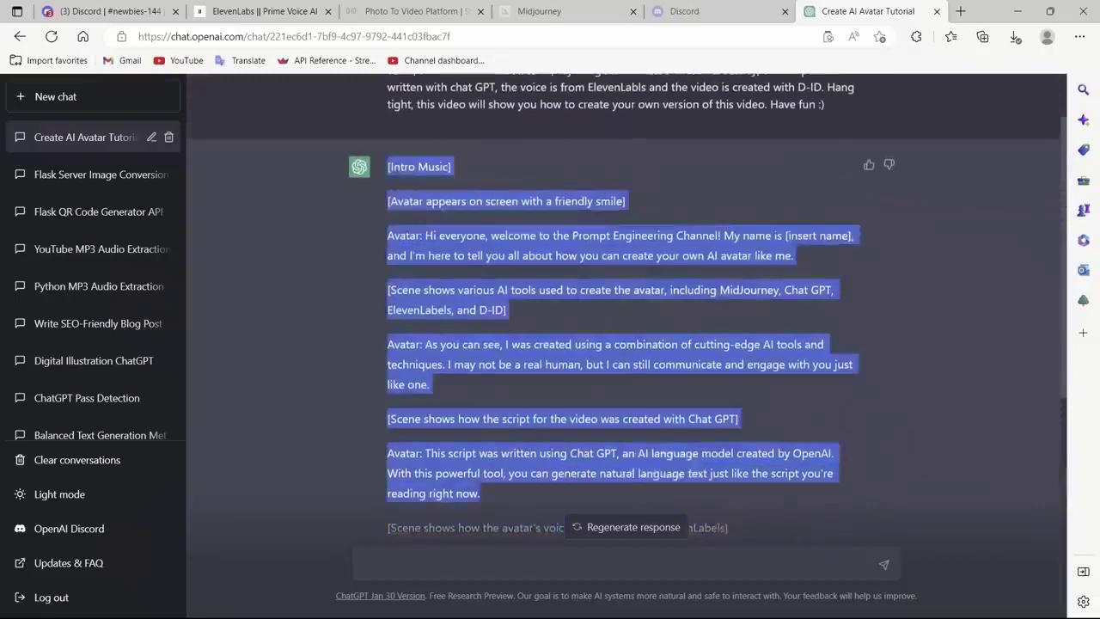
pyautogui.click(678, 474)
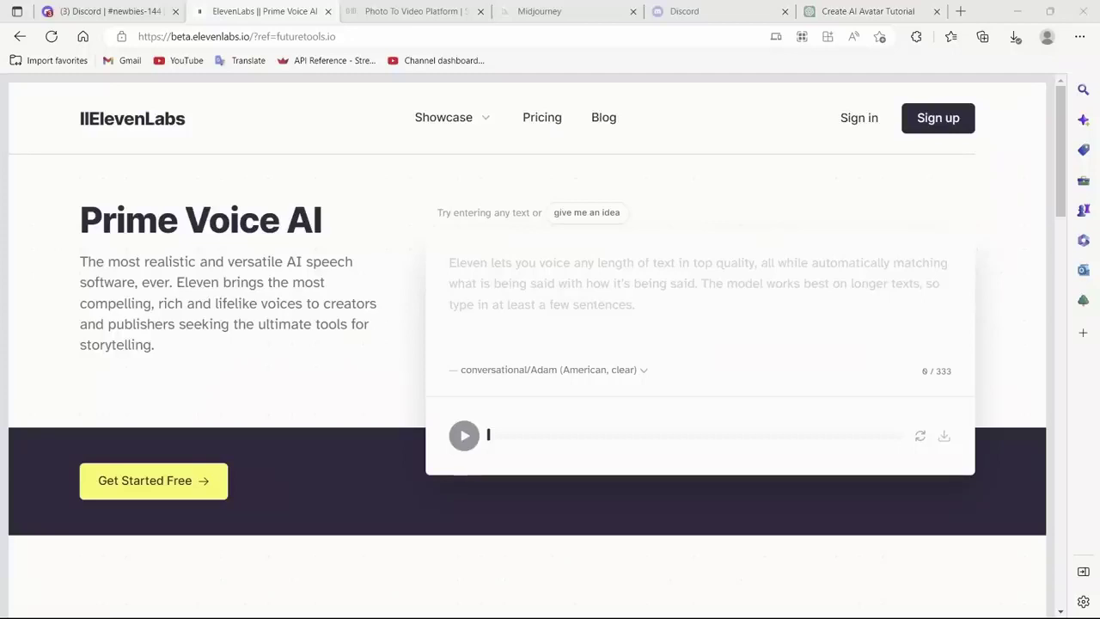
# Look over the ElevenLabs Prime Voice AI page and its sample text field.
pyautogui.scroll(-2, 527, 344)
pyautogui.scroll(1, 527, 344)
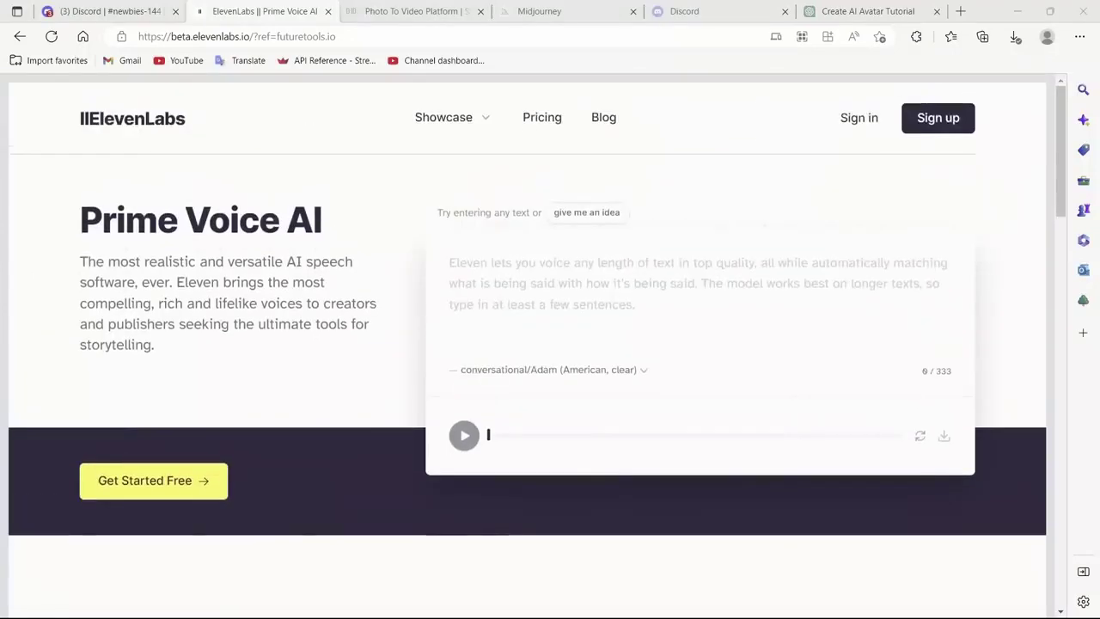
pyautogui.click(450, 262)
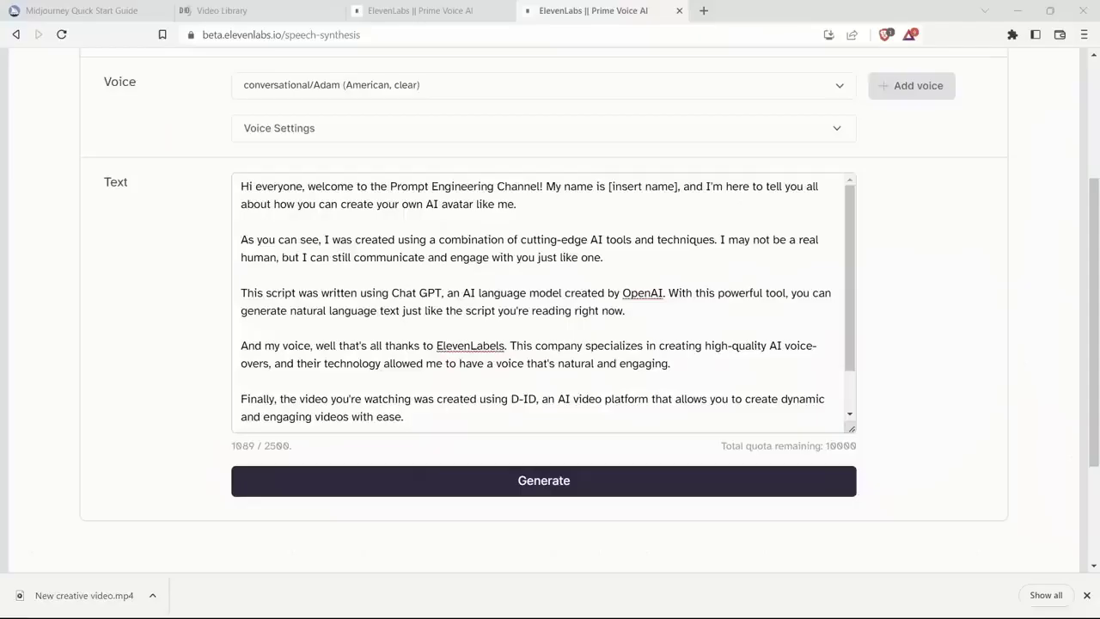
# Check the avatar script on the Speech Synthesis page and set the voice to conversational/Rachel (american, mellow).
pyautogui.scroll(3, 550, 301)
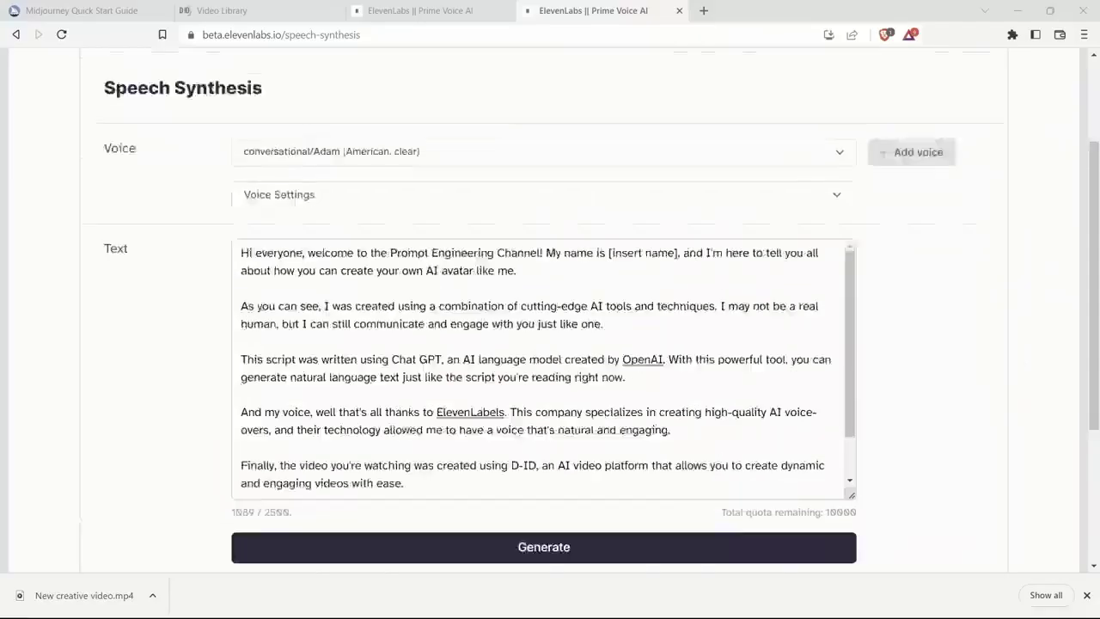
pyautogui.scroll(-3, 550, 300)
pyautogui.scroll(3, 550, 309)
pyautogui.scroll(-3, 550, 310)
pyautogui.scroll(3, 550, 309)
pyautogui.scroll(-2, 550, 309)
pyautogui.click(543, 157)
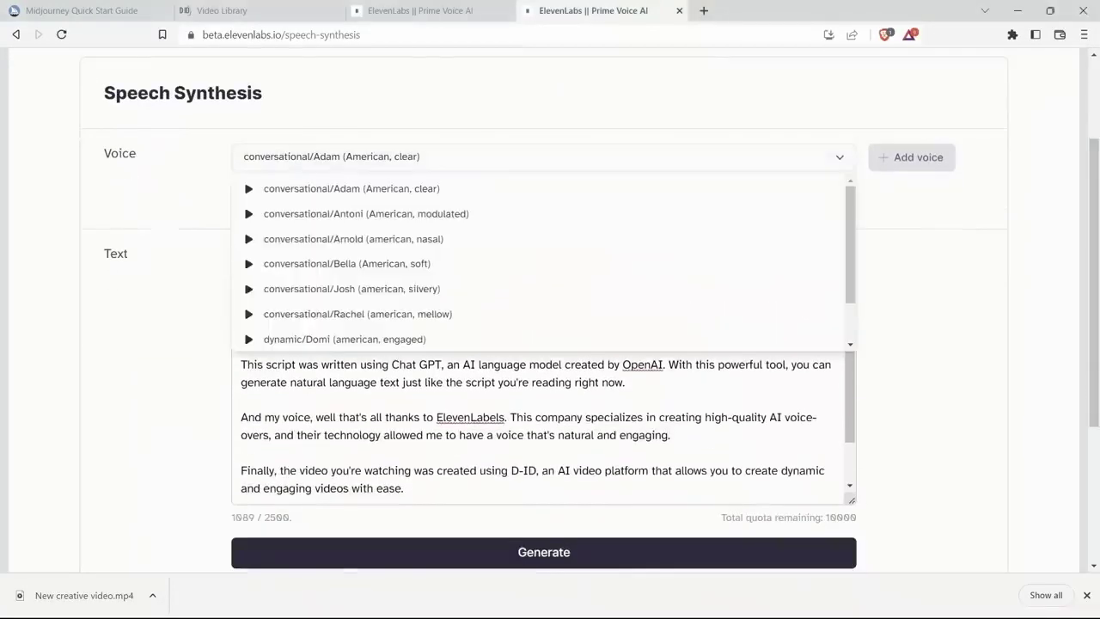
pyautogui.click(357, 314)
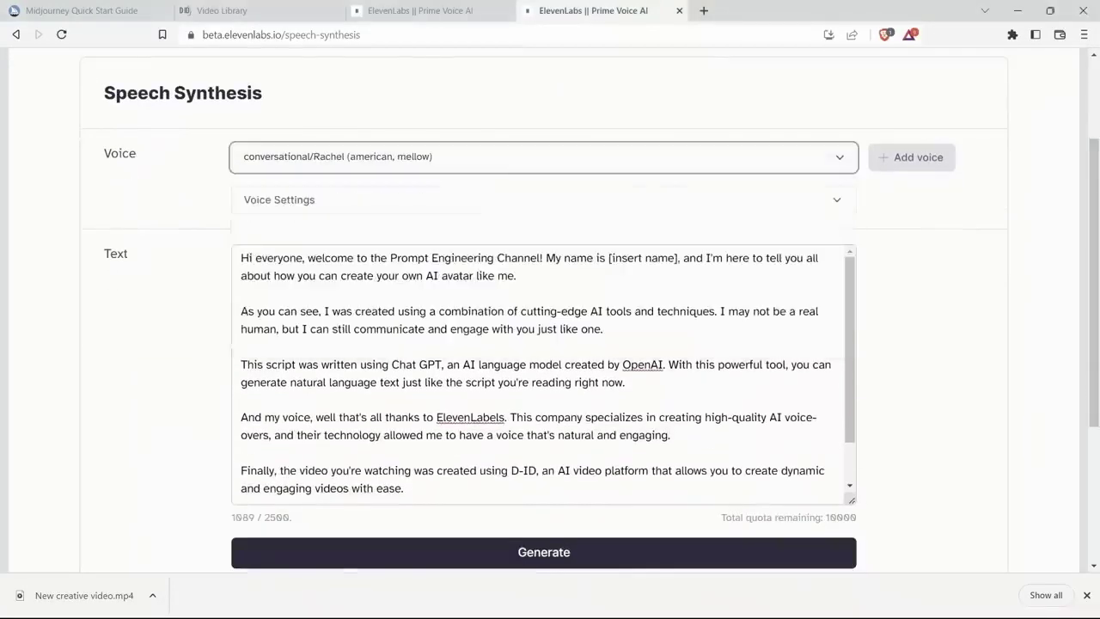
# Reset the voice's Stability and Clarity + Similarity Enhancement settings to default and generate speech from the script.
pyautogui.scroll(-2, 550, 309)
pyautogui.scroll(1, 543, 309)
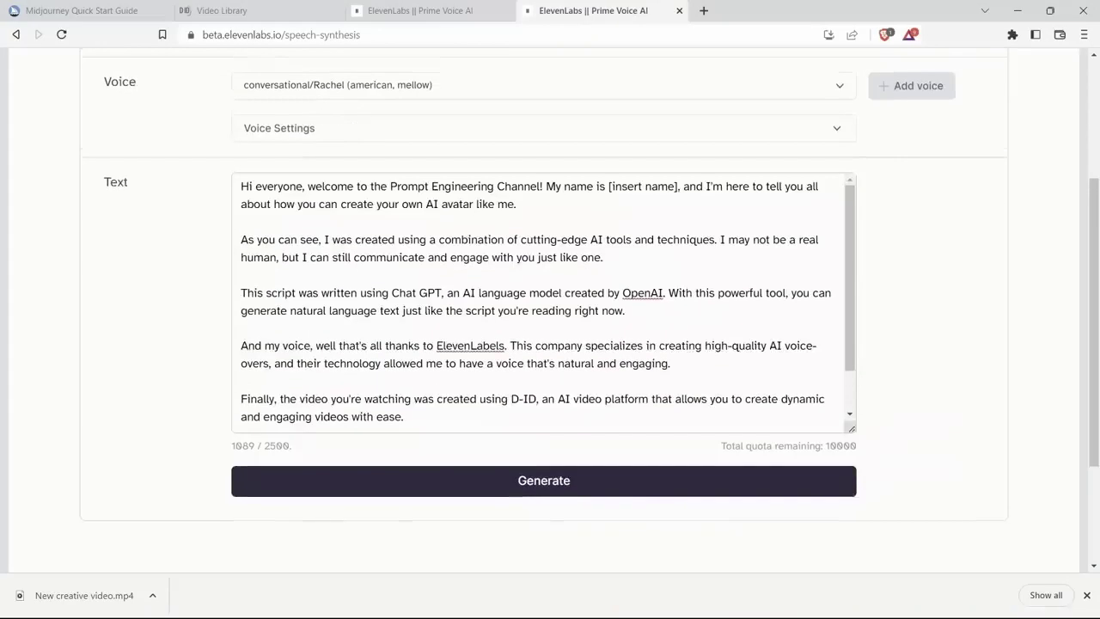
pyautogui.click(543, 128)
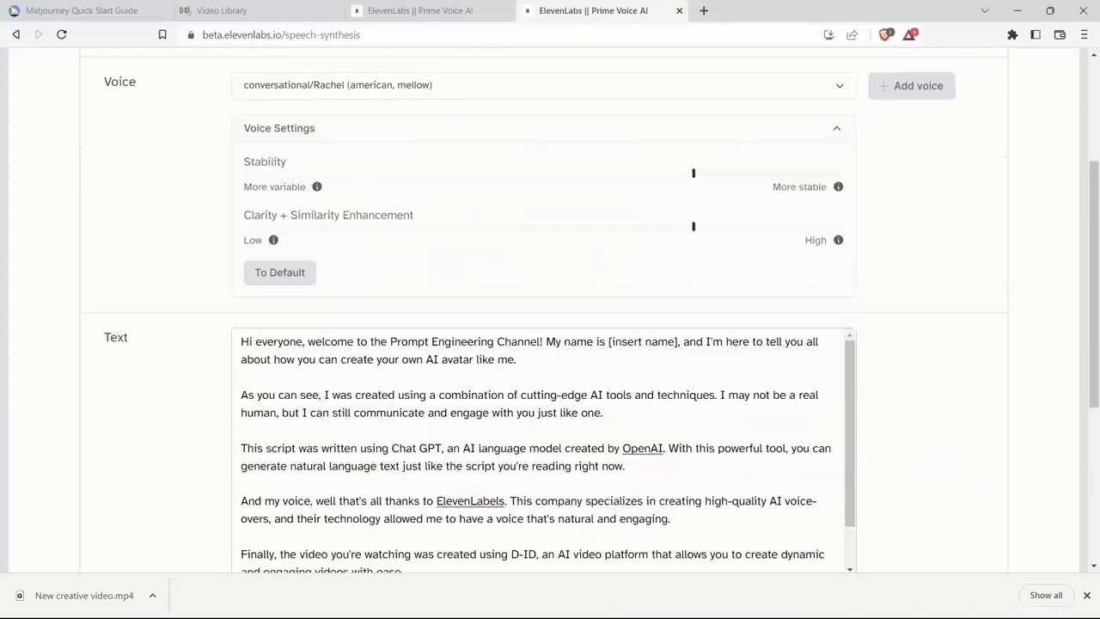
pyautogui.click(279, 272)
pyautogui.scroll(-3, 543, 310)
pyautogui.click(543, 421)
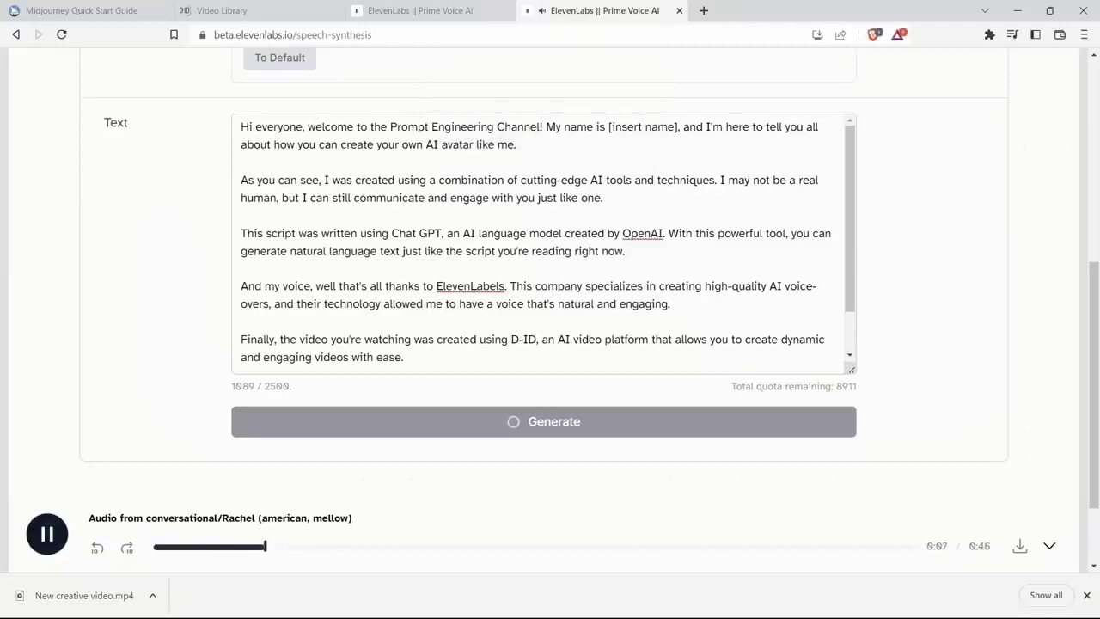
# Replace the [insert name] placeholder in the script with the selected voice's first name and generate the speech again.
pyautogui.click(608, 251)
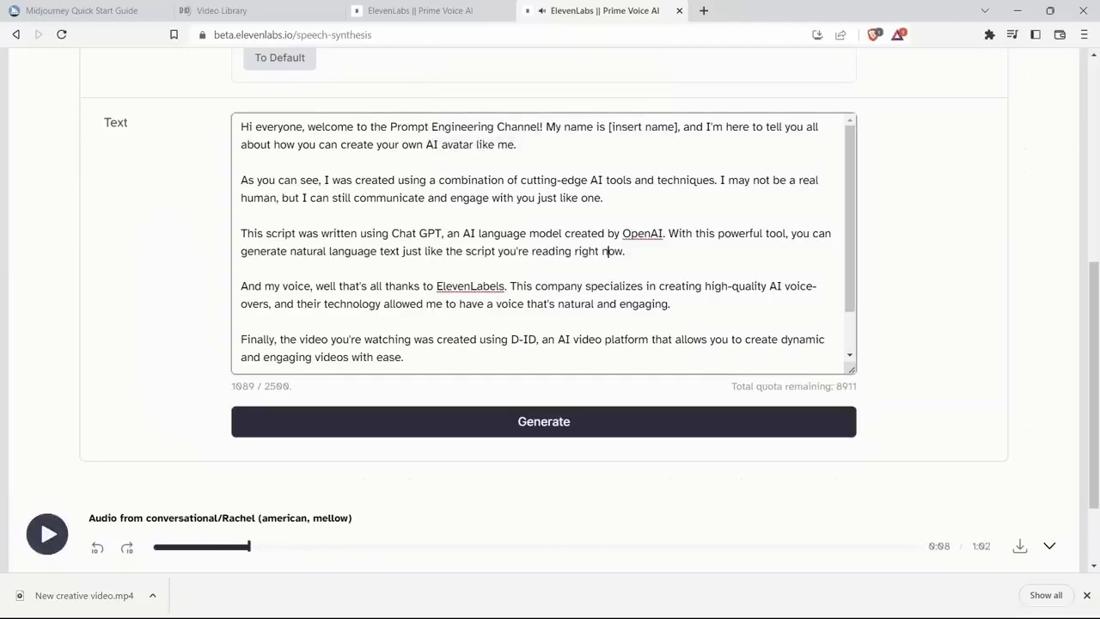
pyautogui.click(242, 269)
pyautogui.moveTo(678, 126); pyautogui.dragTo(609, 126)
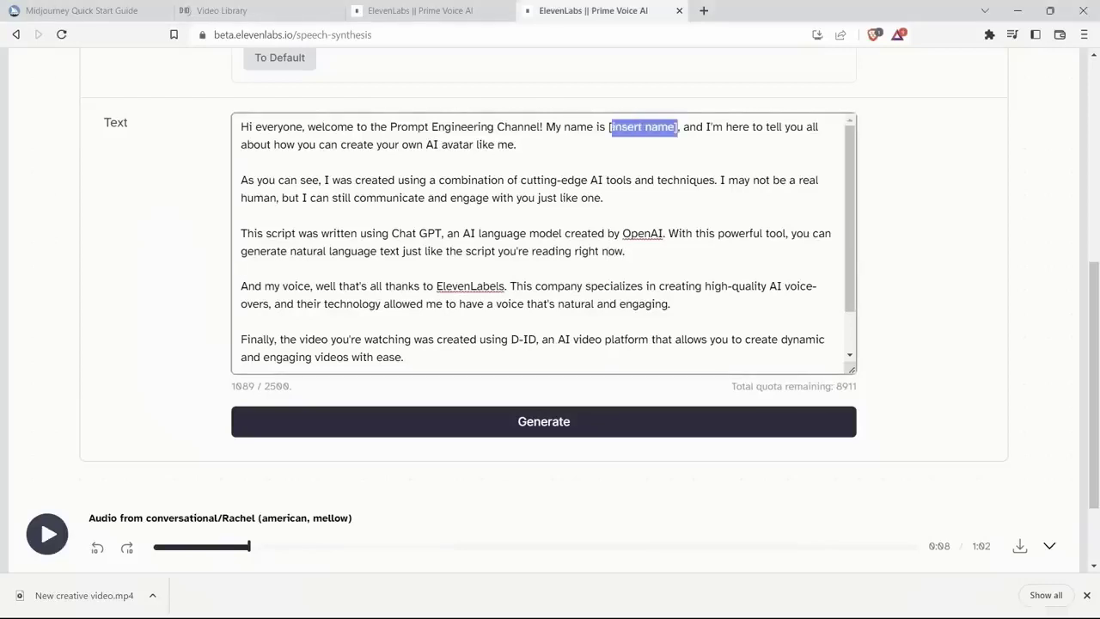
pyautogui.write('Rachel')
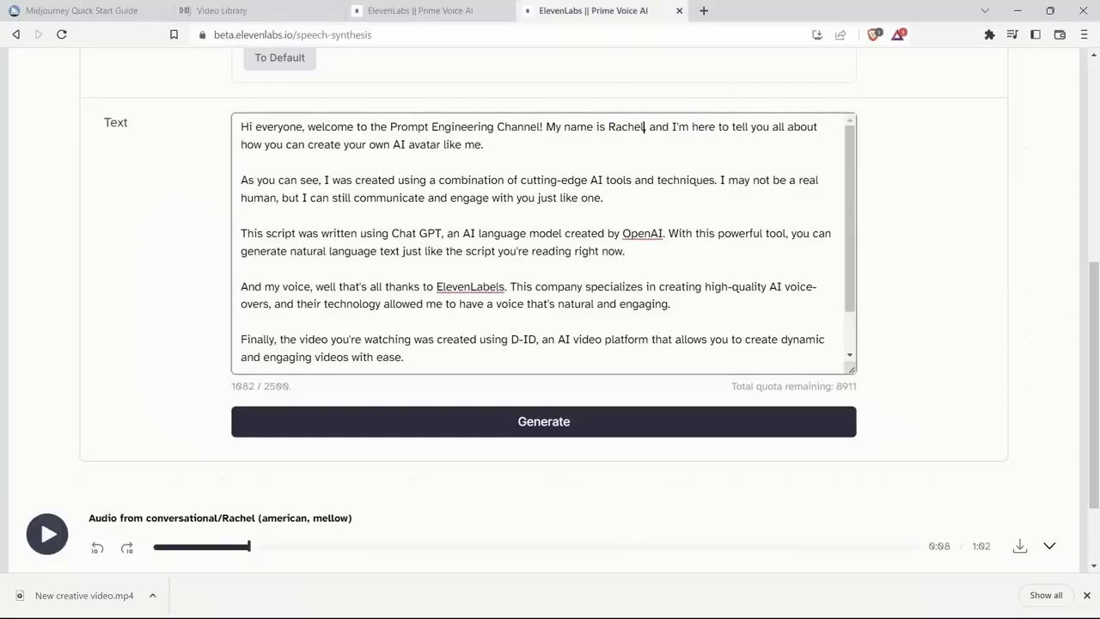
pyautogui.click(543, 421)
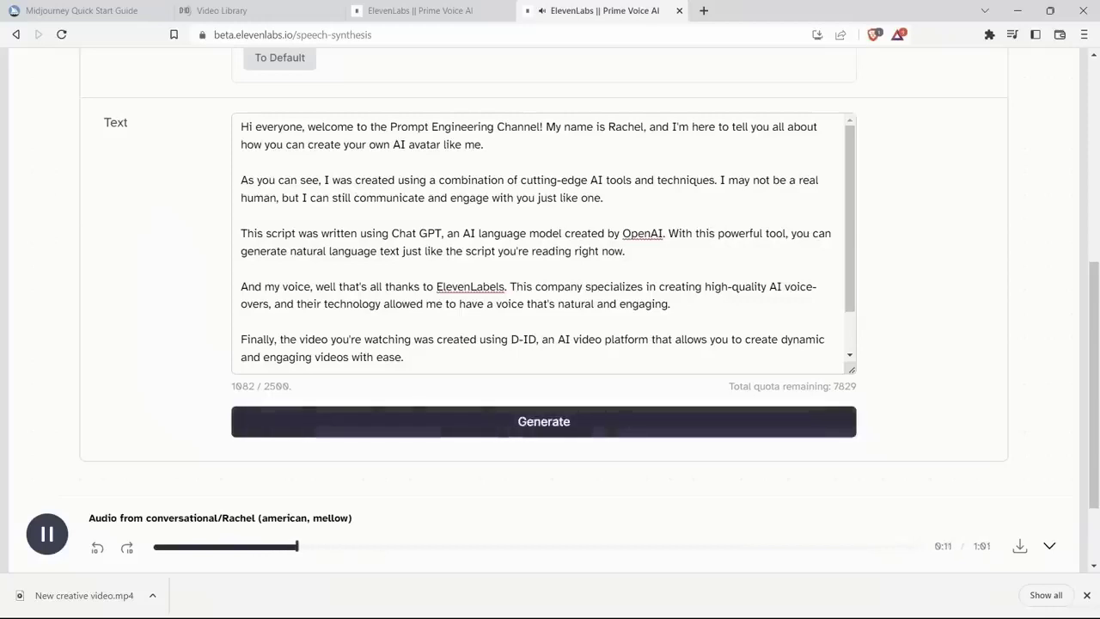
# Download the generated speech as synthesized_audio.mp3 into the Video Avatar folder.
pyautogui.scroll(-2, 549, 246)
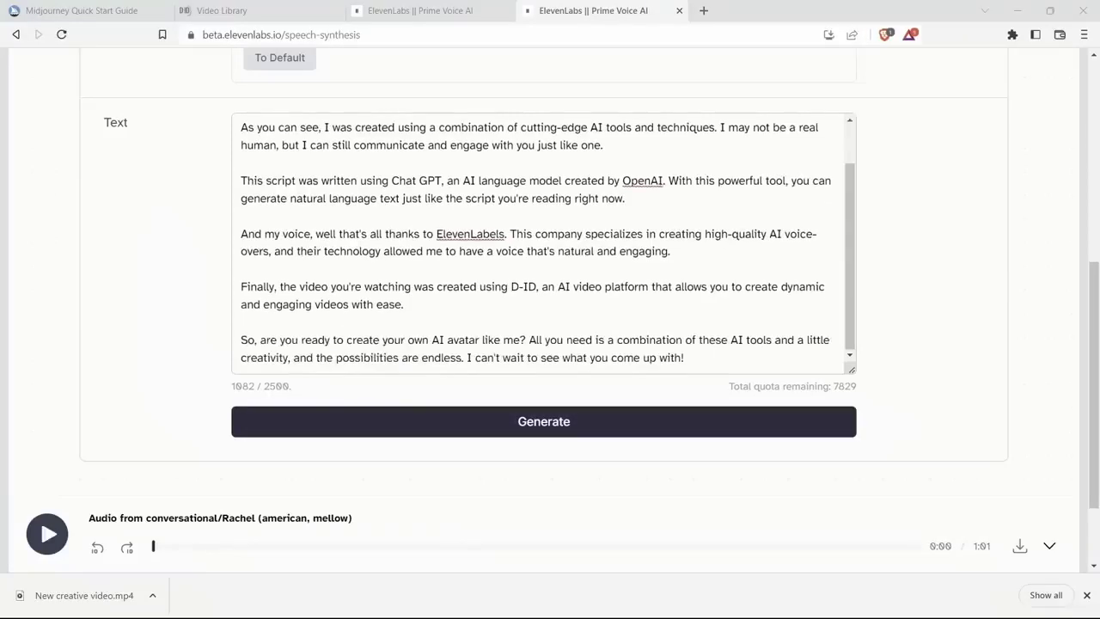
pyautogui.click(1019, 545)
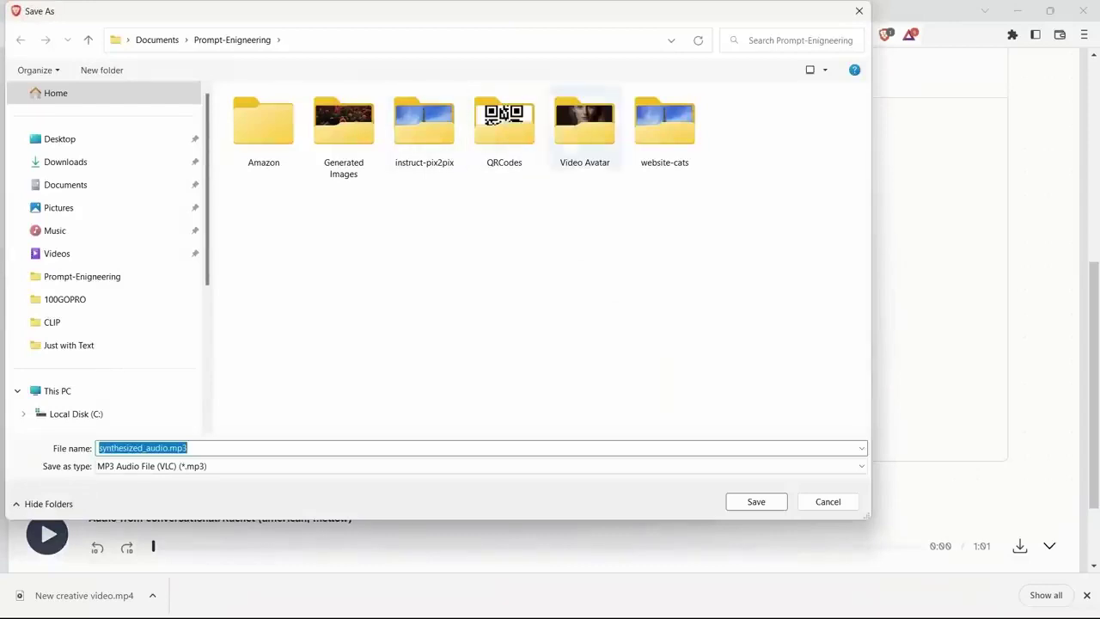
pyautogui.doubleClick(584, 129)
pyautogui.click(756, 501)
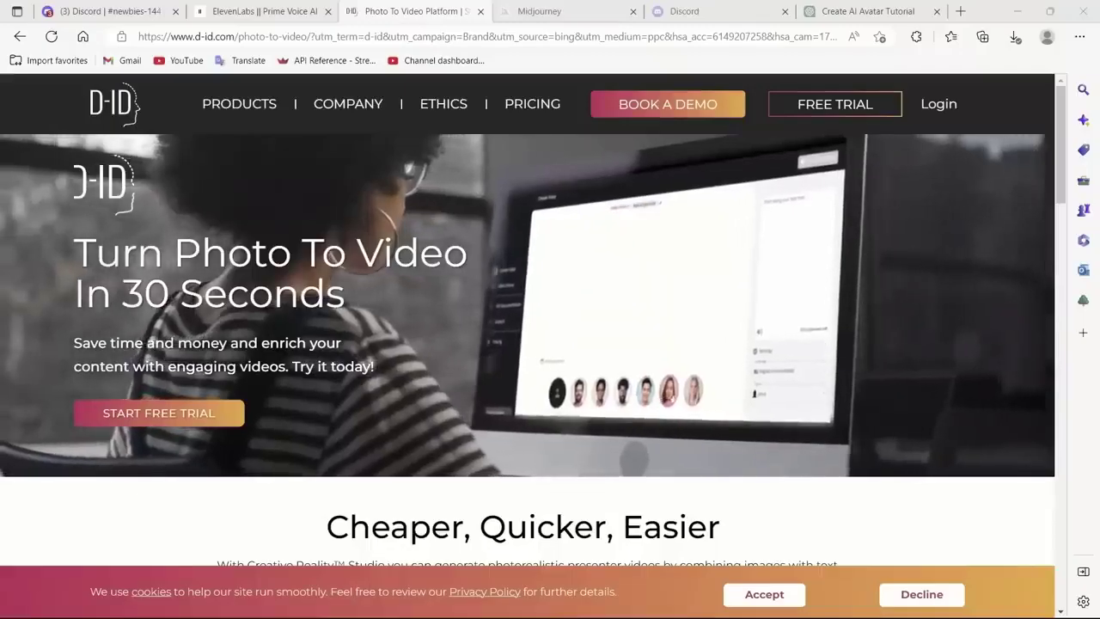
# On the D-ID photo-to-video site, go to the free trial to reach the video creation studio.
pyautogui.scroll(-1, 533, 318)
pyautogui.scroll(1, 527, 344)
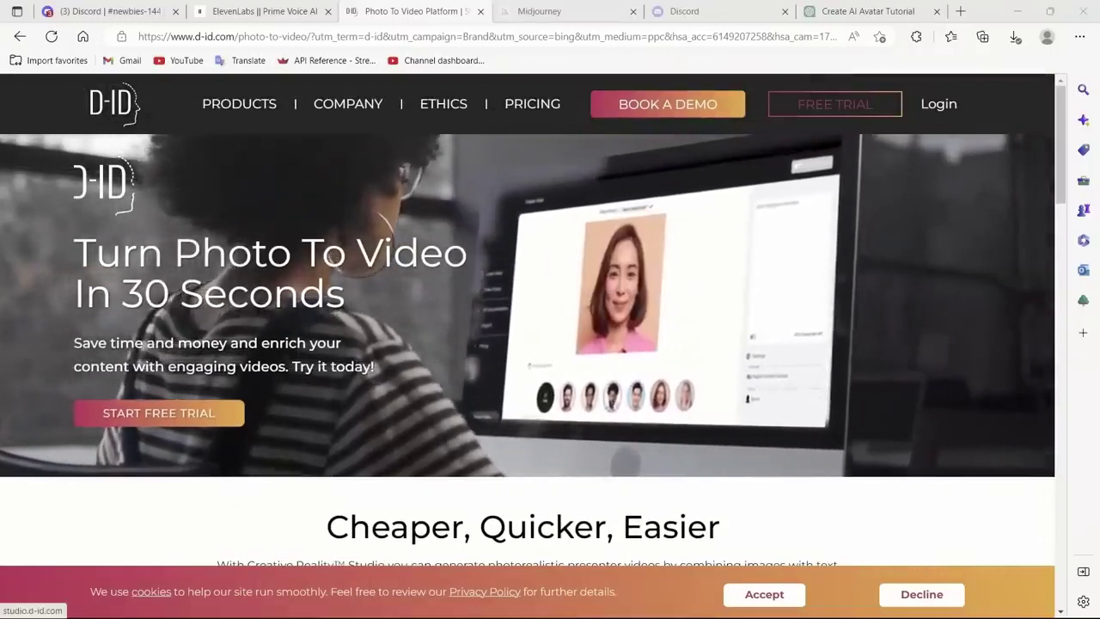
pyautogui.click(834, 103)
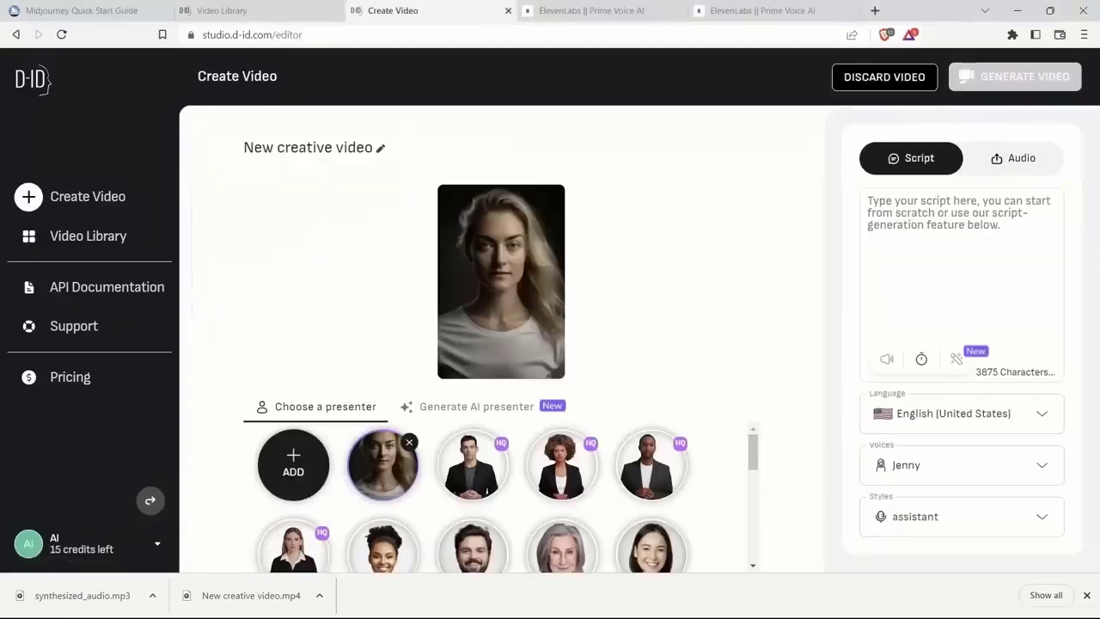
# Add the Midjourney portrait of the woman in a T-shirt from the Video Avatar folder as presenter and browse the stock presenters.
pyautogui.click(293, 464)
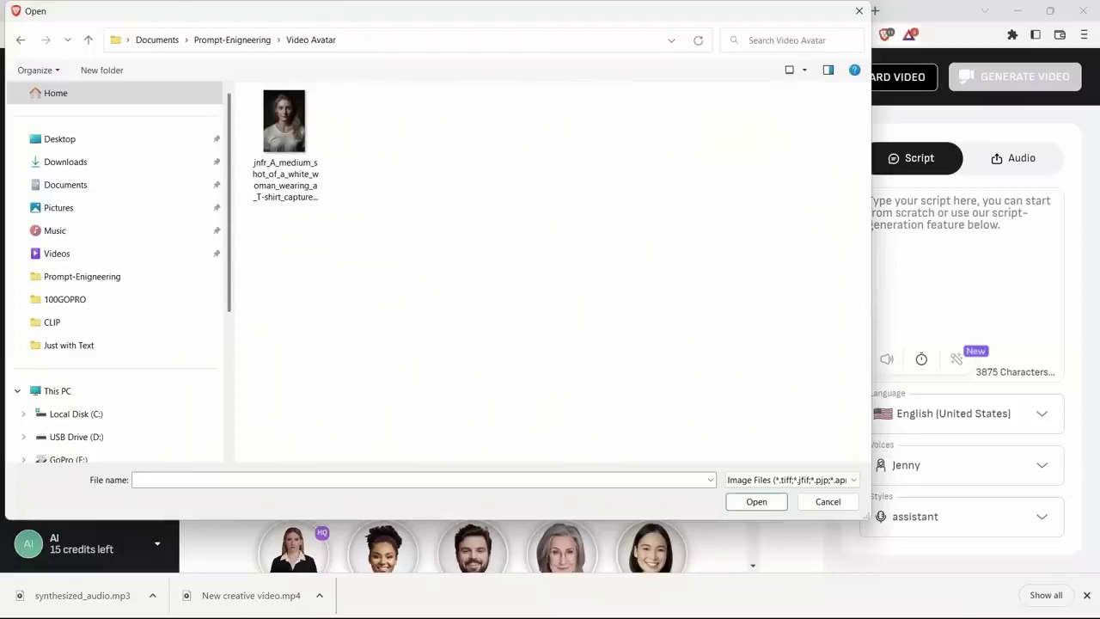
pyautogui.doubleClick(284, 120)
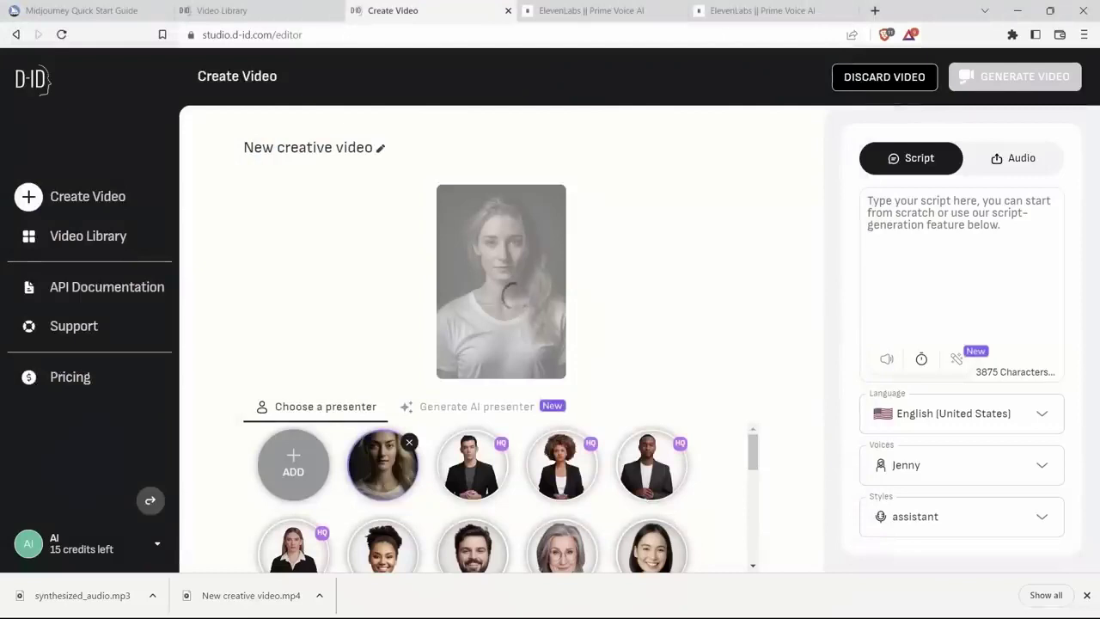
pyautogui.scroll(-3, 651, 500)
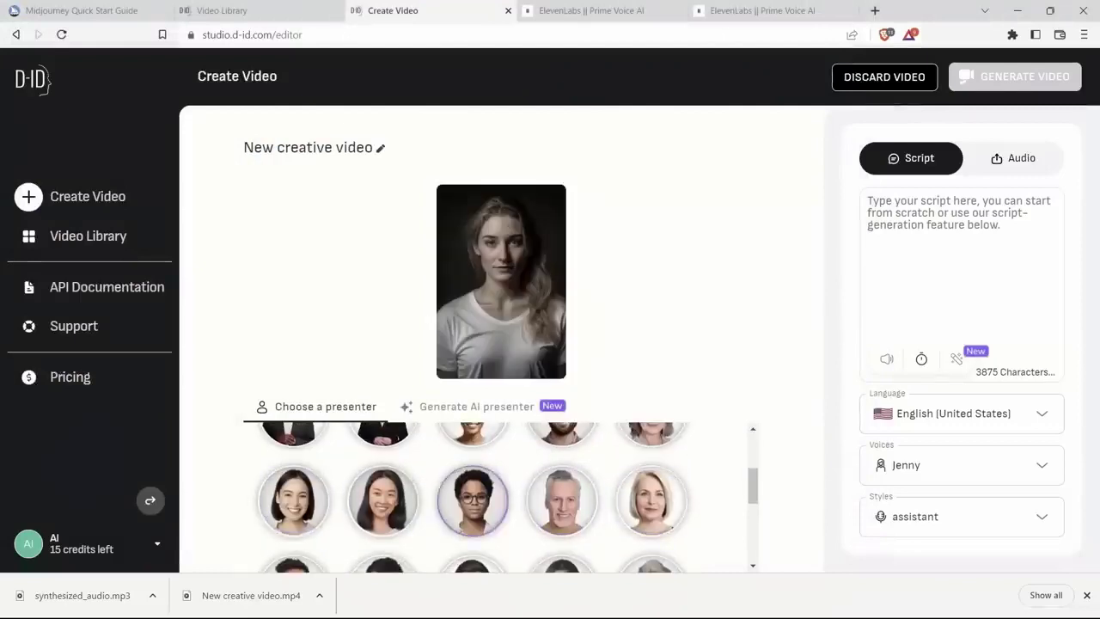
pyautogui.scroll(3, 473, 500)
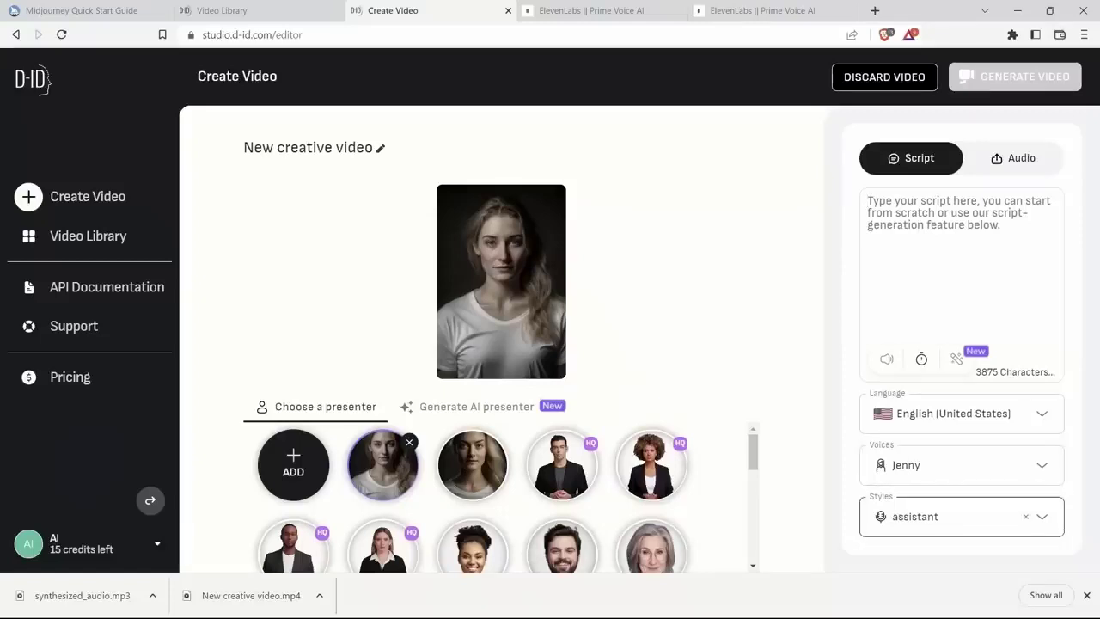
# Look through the speaking styles available for the Jenny voice without changing the assistant style.
pyautogui.click(945, 516)
pyautogui.scroll(-3, 945, 419)
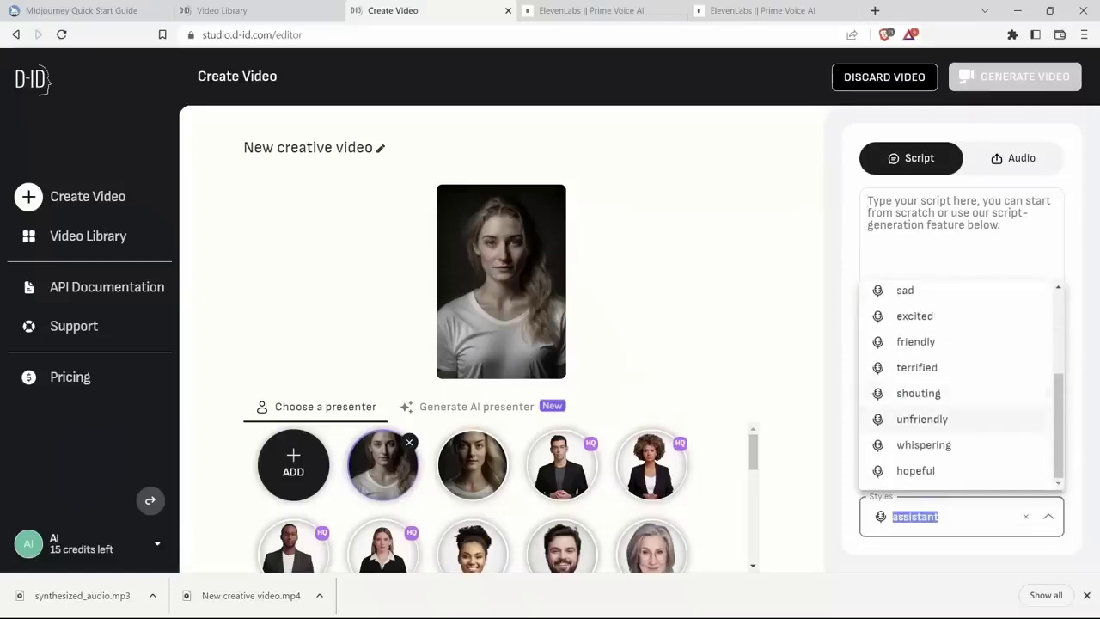
pyautogui.scroll(3, 945, 384)
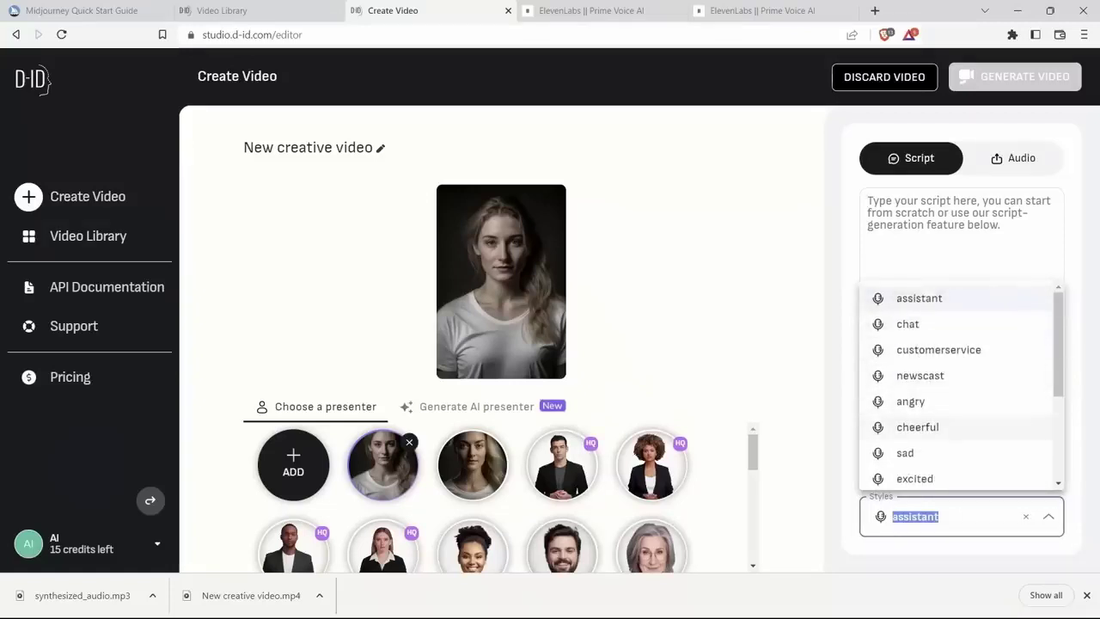
pyautogui.scroll(-3, 945, 413)
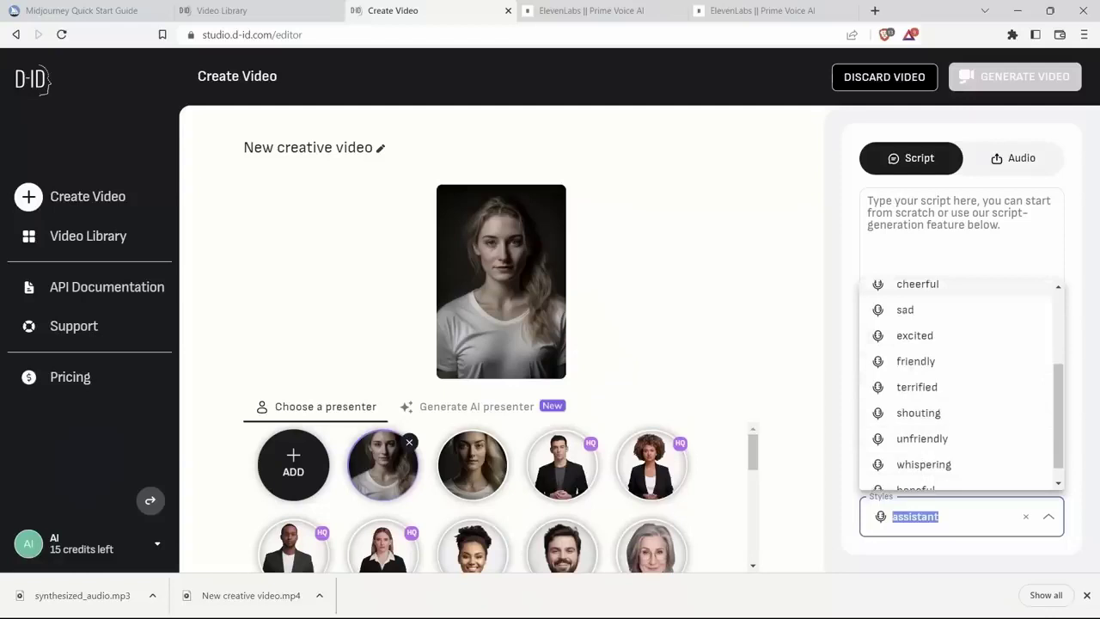
pyautogui.press('Escape')
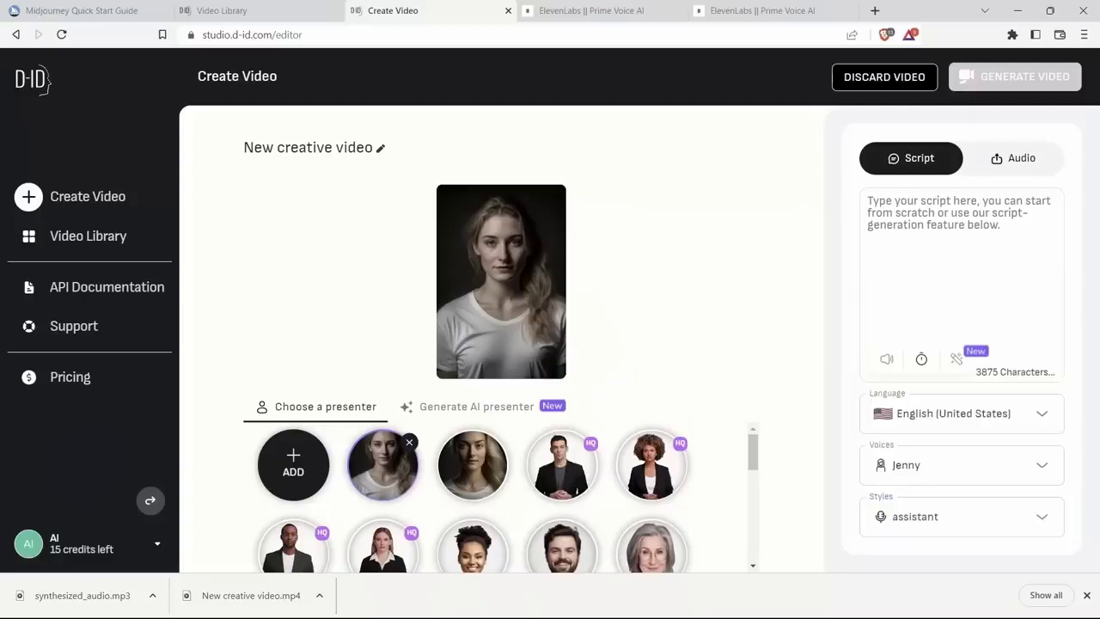
# Upload synthesized_audio.mp3 from the Video Avatar folder as the presenter's voice and preview its playback.
pyautogui.click(1013, 158)
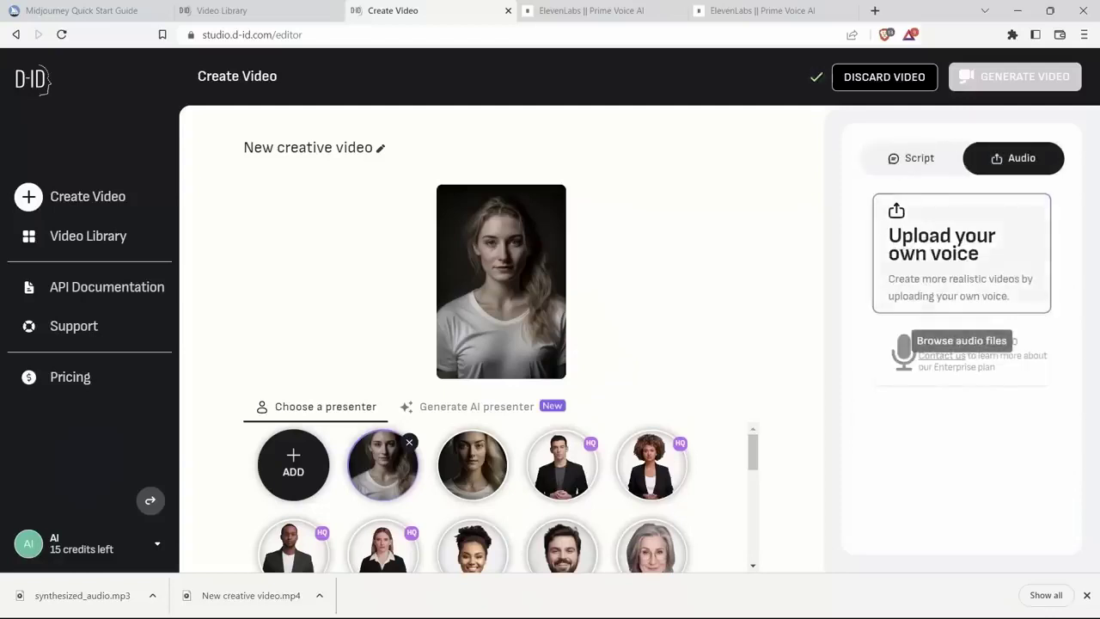
pyautogui.click(962, 254)
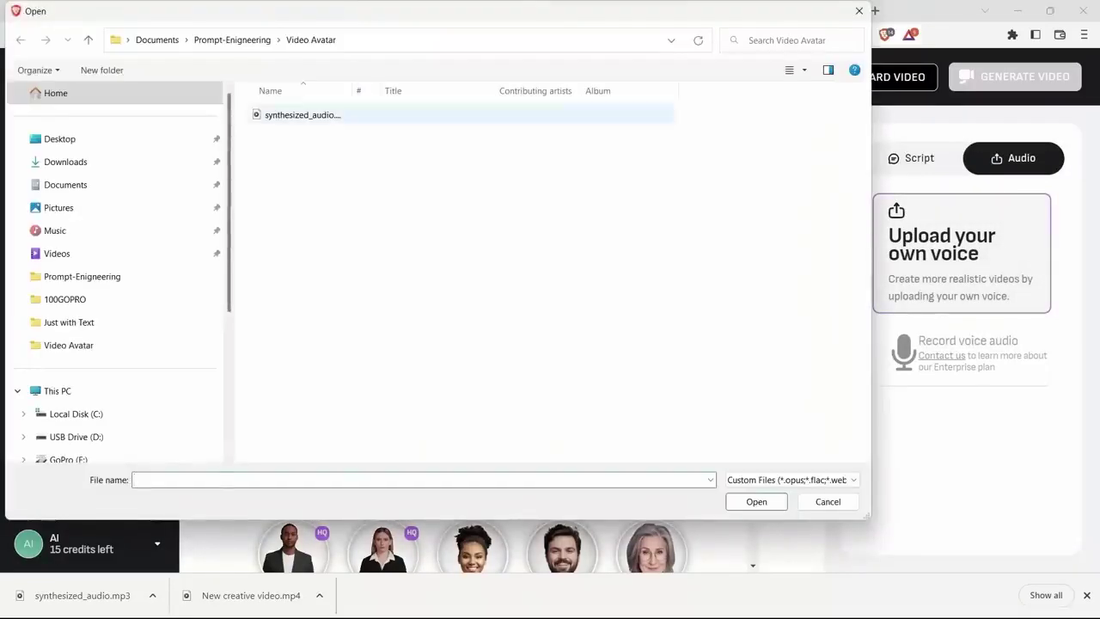
pyautogui.doubleClick(303, 114)
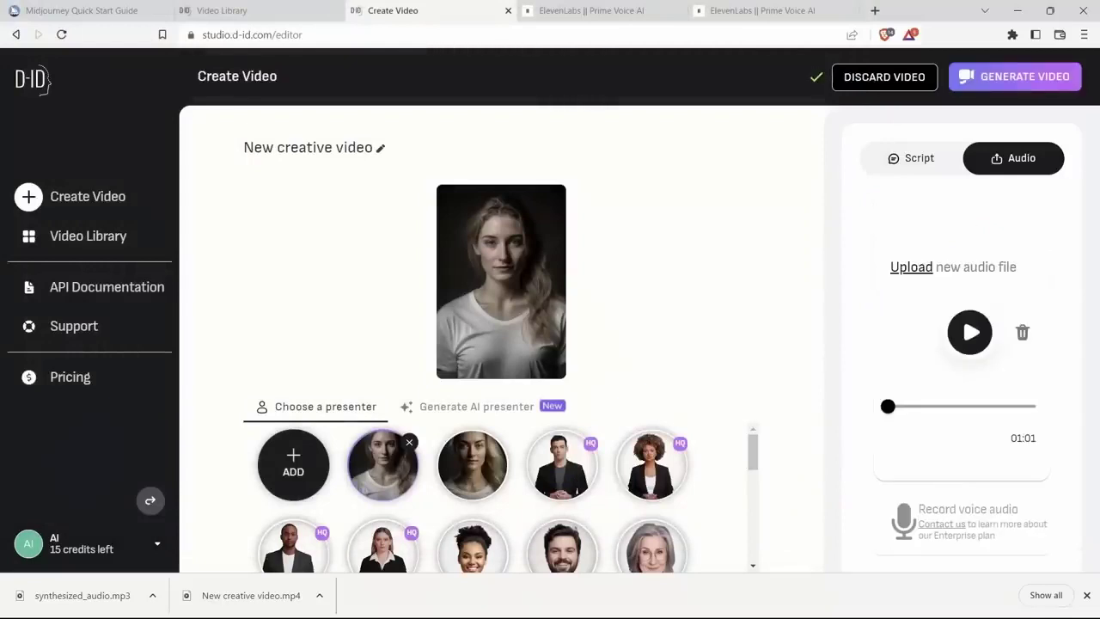
pyautogui.click(969, 332)
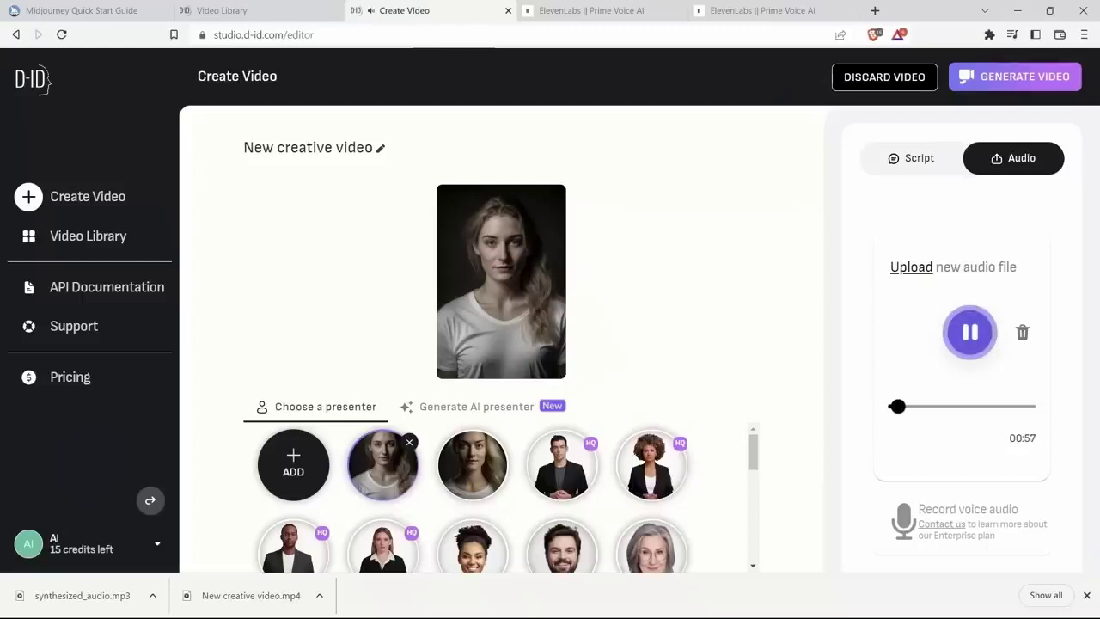
pyautogui.press('space')
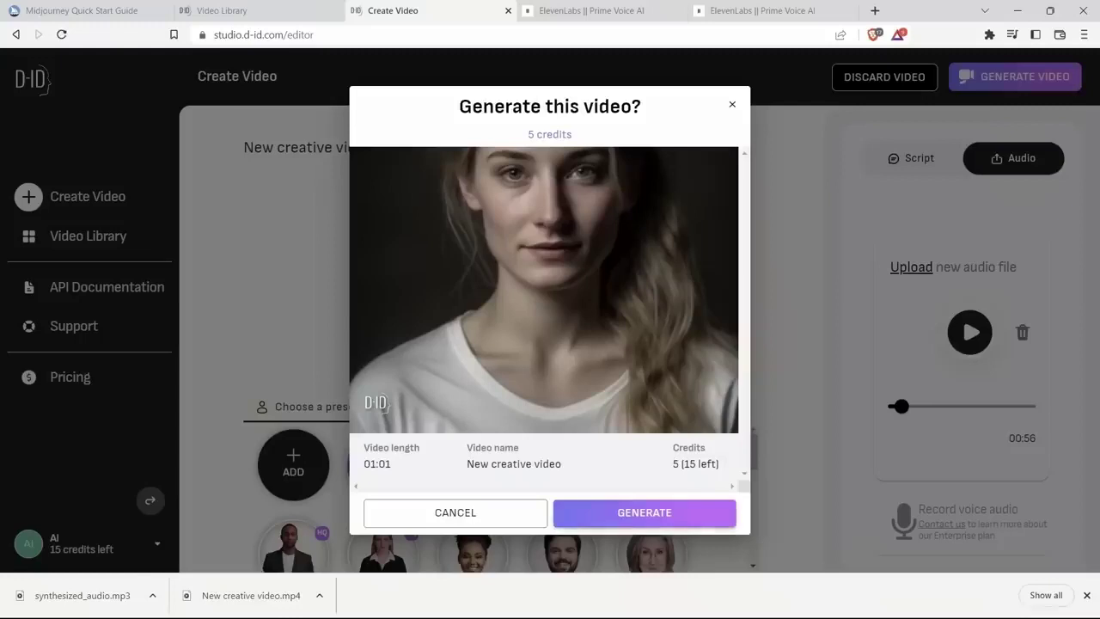
# Generate the avatar video and preview it from the Video Library.
pyautogui.press('Return')
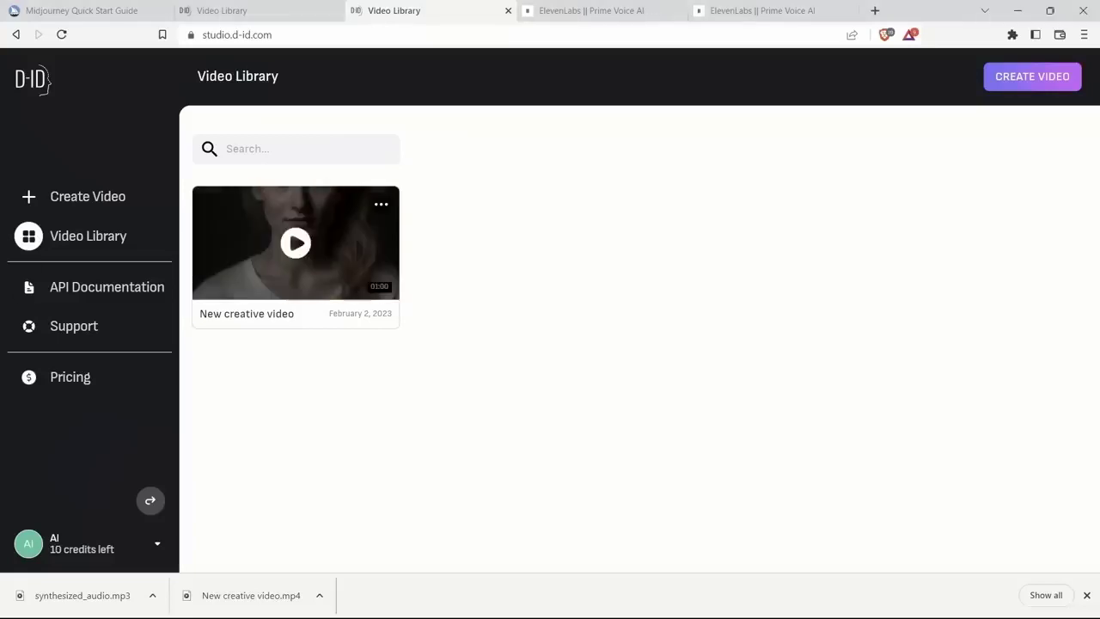
pyautogui.click(296, 243)
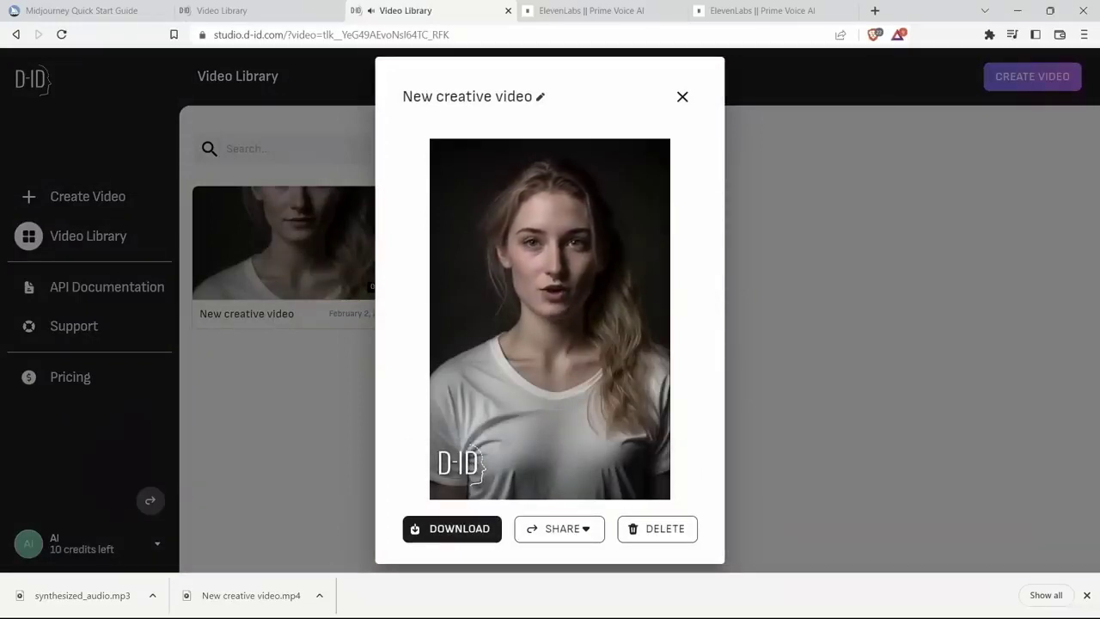
pyautogui.press('space')
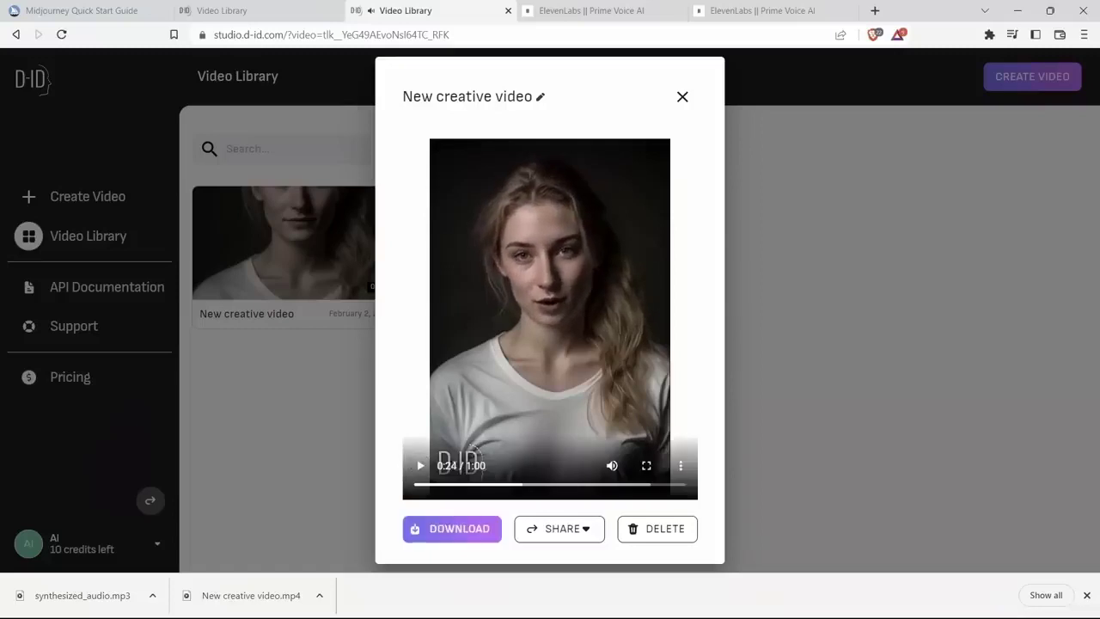
# Download the avatar video as New creative video.mp4 into the Video Avatar folder and resume its preview with the sound muted.
pyautogui.click(459, 529)
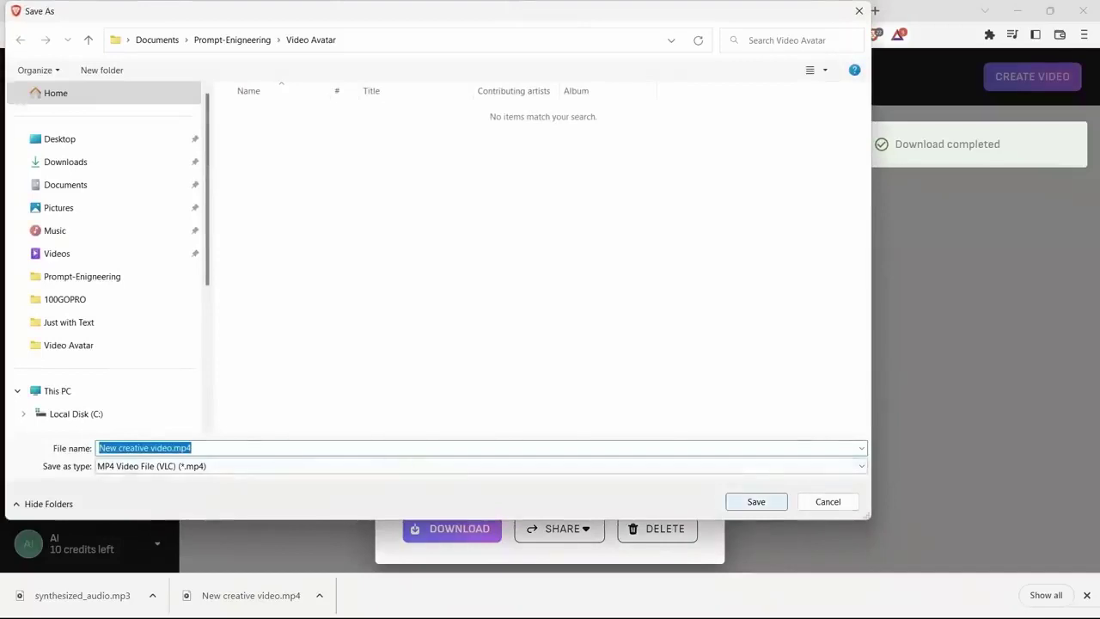
pyautogui.click(756, 501)
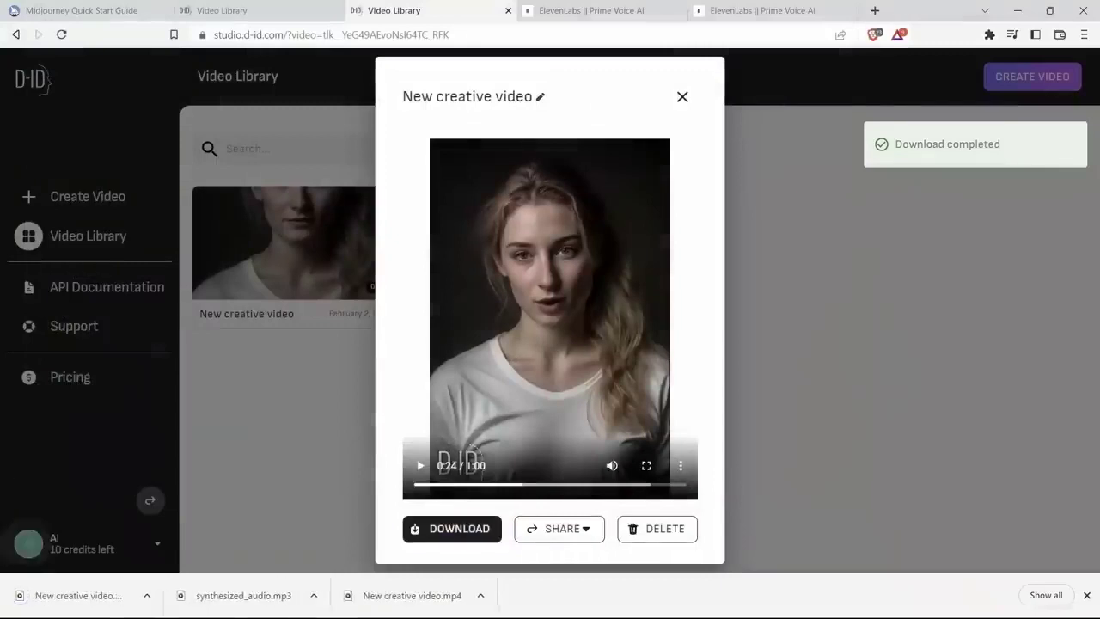
pyautogui.click(612, 465)
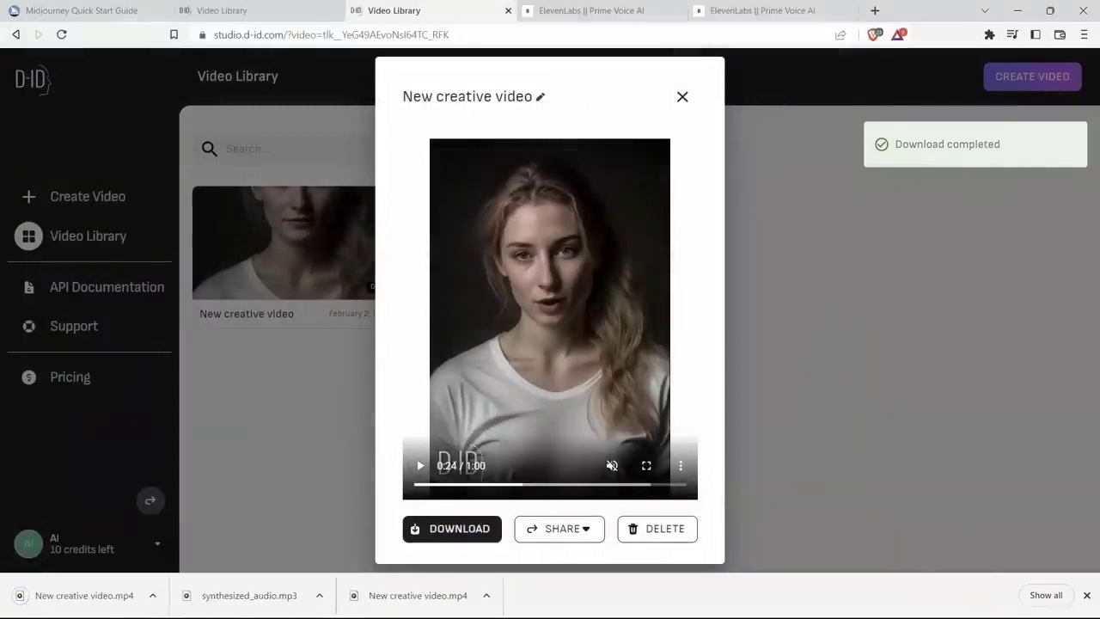
pyautogui.click(420, 465)
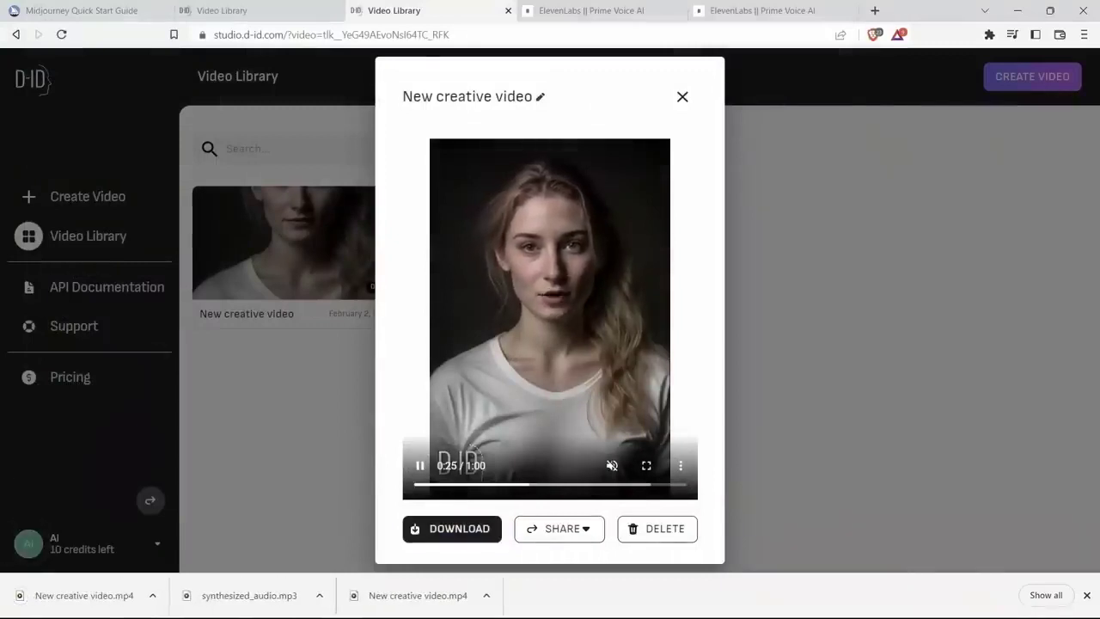